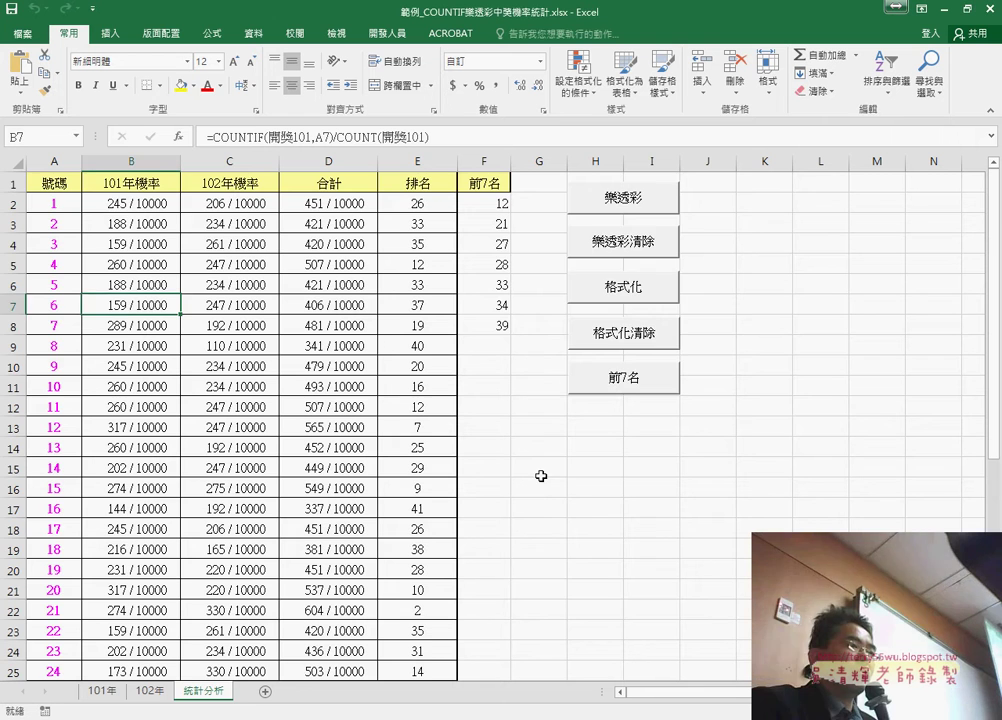
Try the 格式化 and 格式化清除 buttons on the ranks, then view the 設定格式化的條件 options.
click(627, 293)
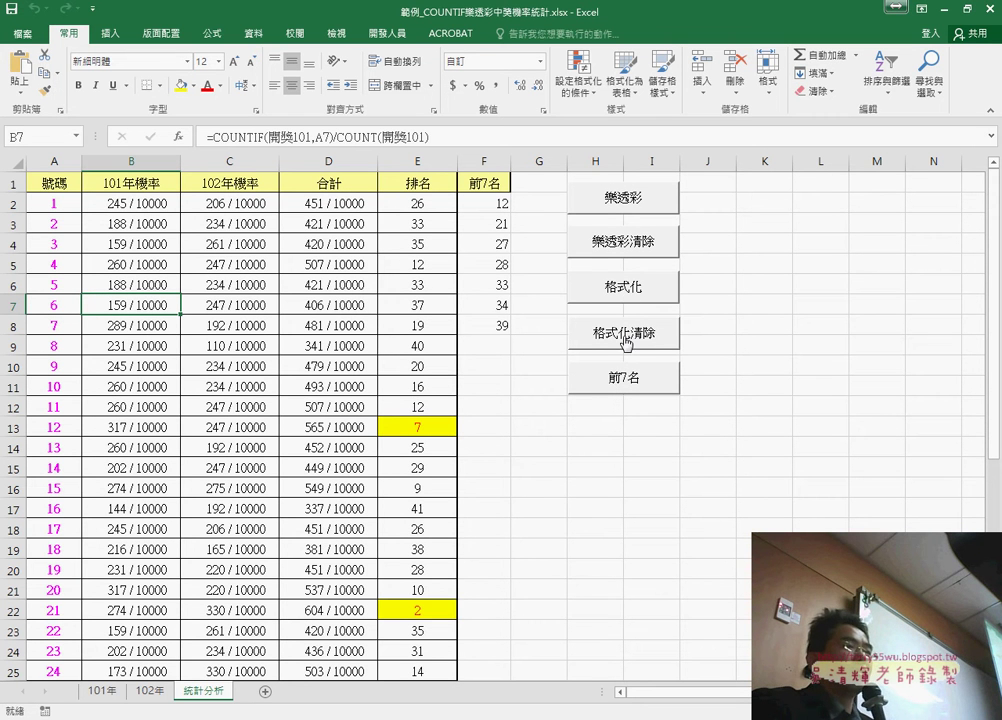
click(627, 336)
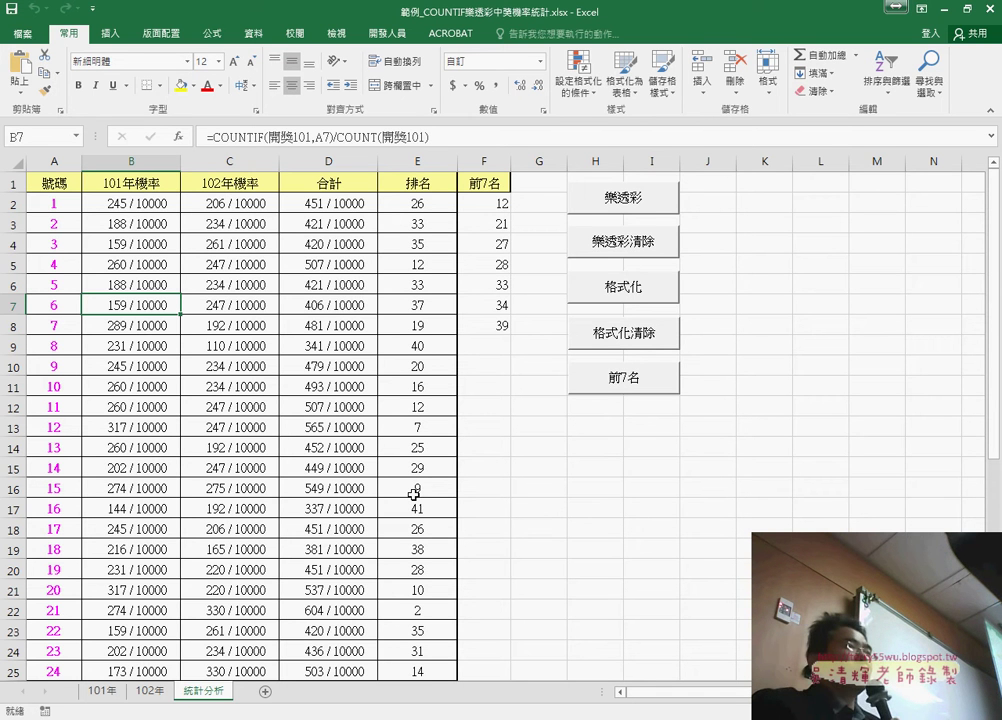
click(578, 72)
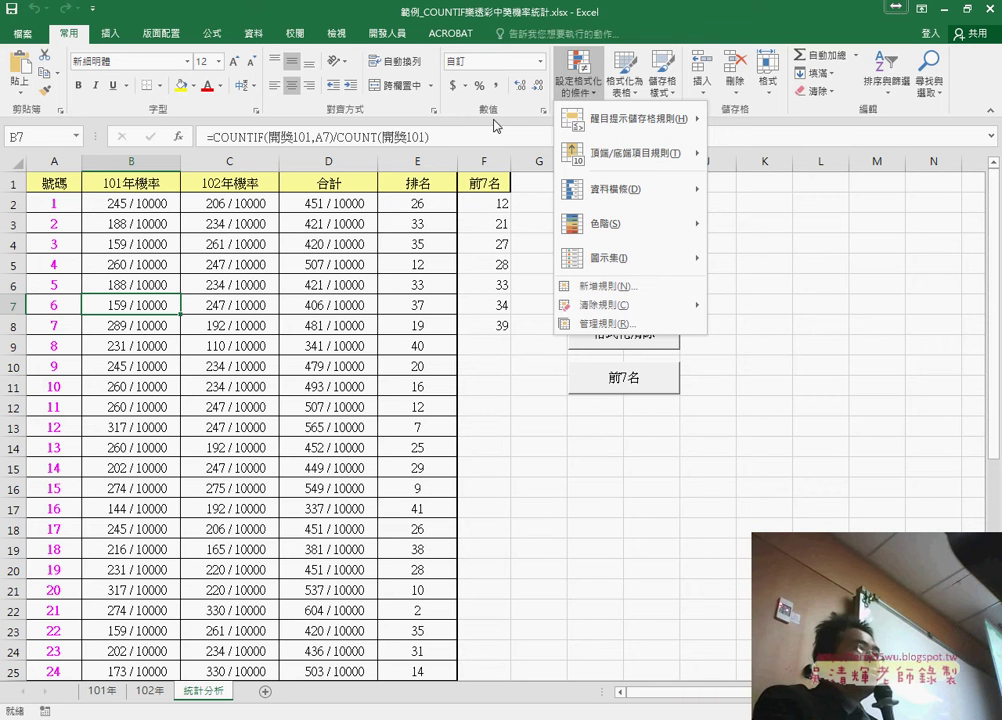
Dismiss the conditional formatting menu and switch to the 開發人員 (Developer) ribbon.
click(295, 33)
scroll(296, 34, down, 7)
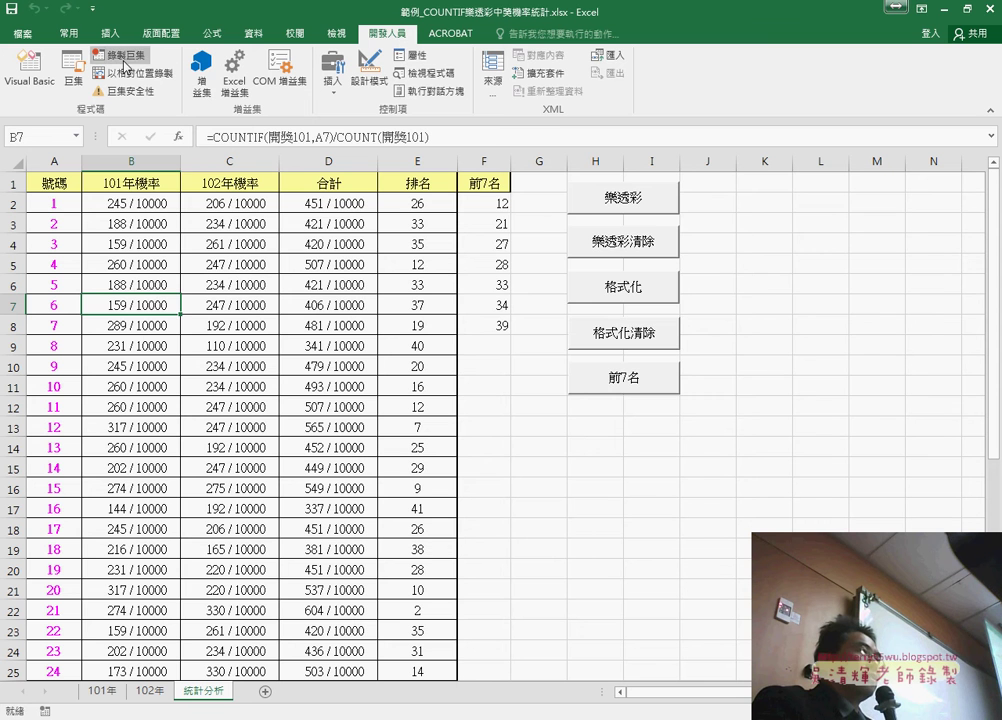
Start 錄製巨集 with the macro name 格式化, stored in the current workbook.
click(125, 56)
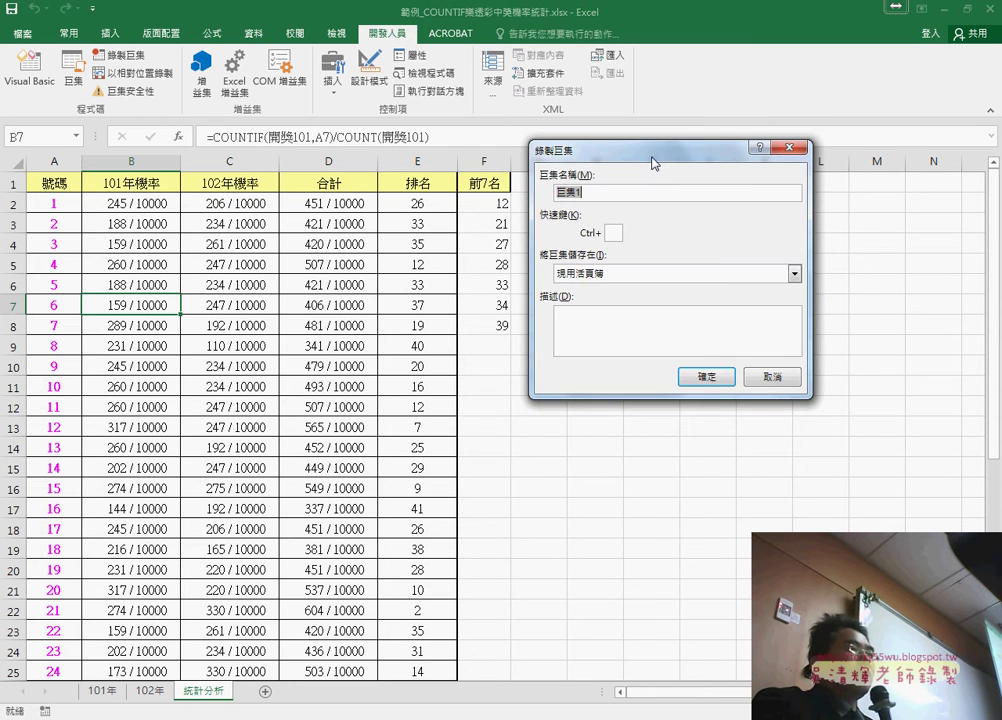
drag(652, 162, 695, 221)
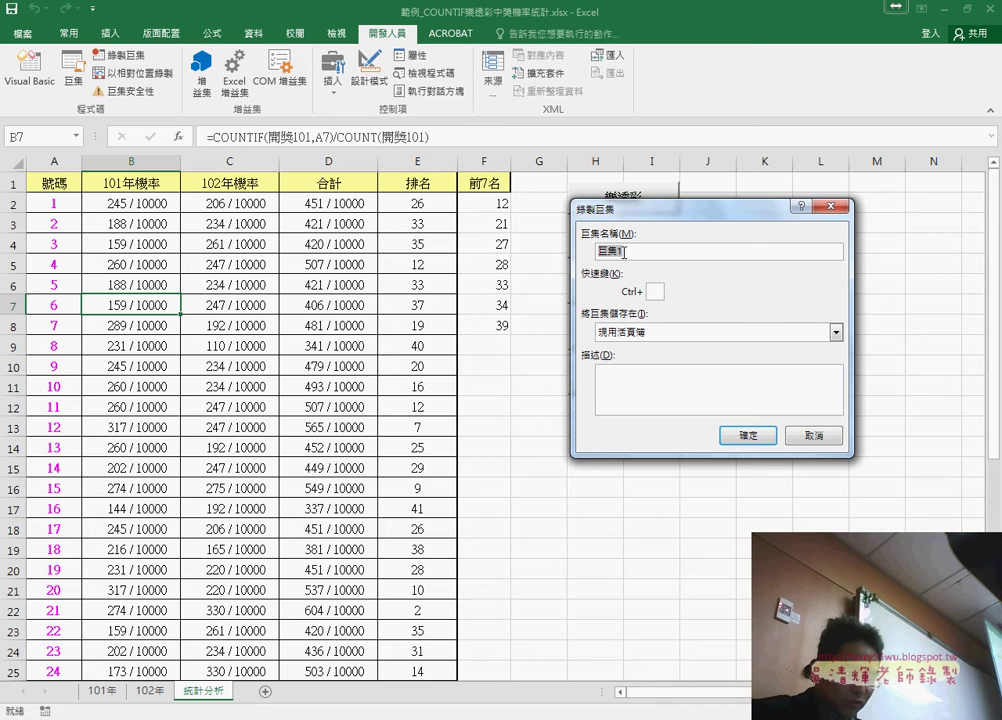
text(v)
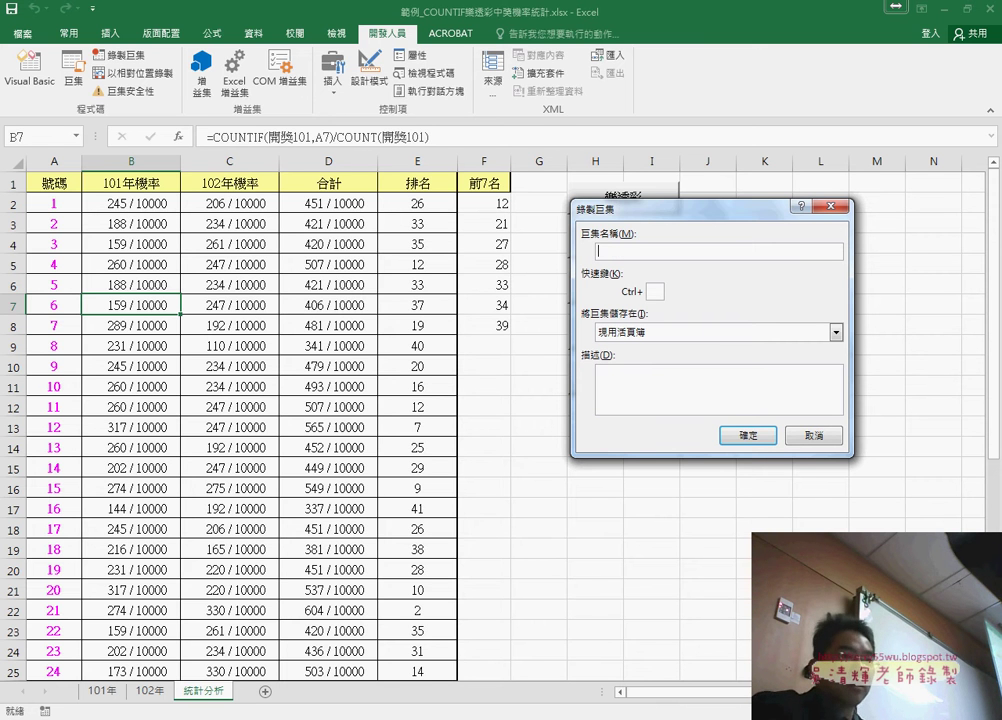
text(v)
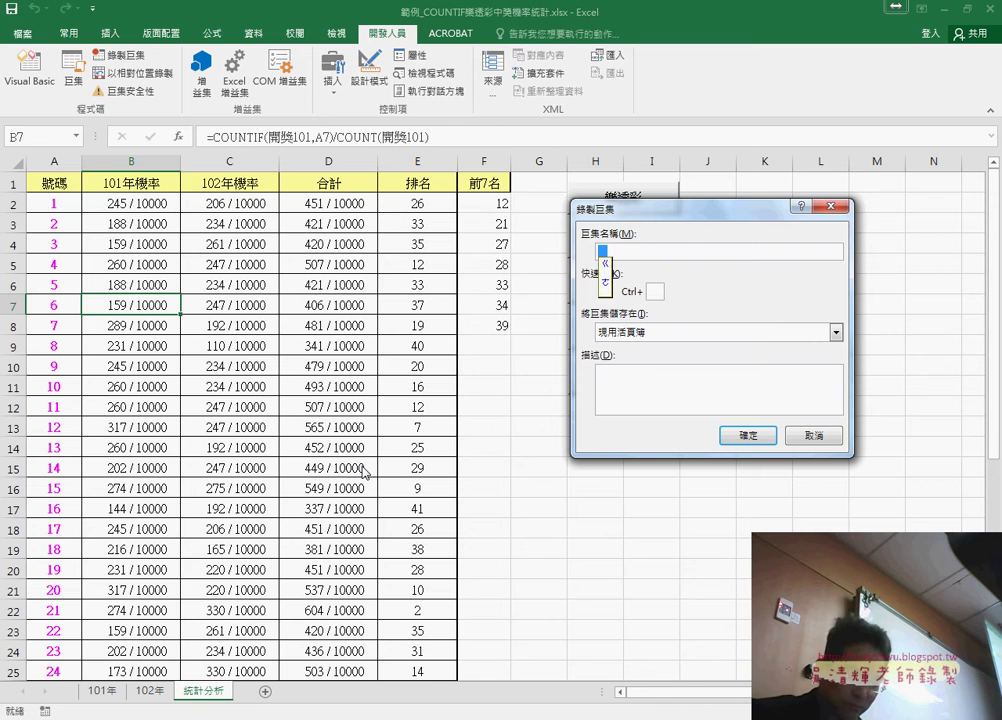
text(格式化)
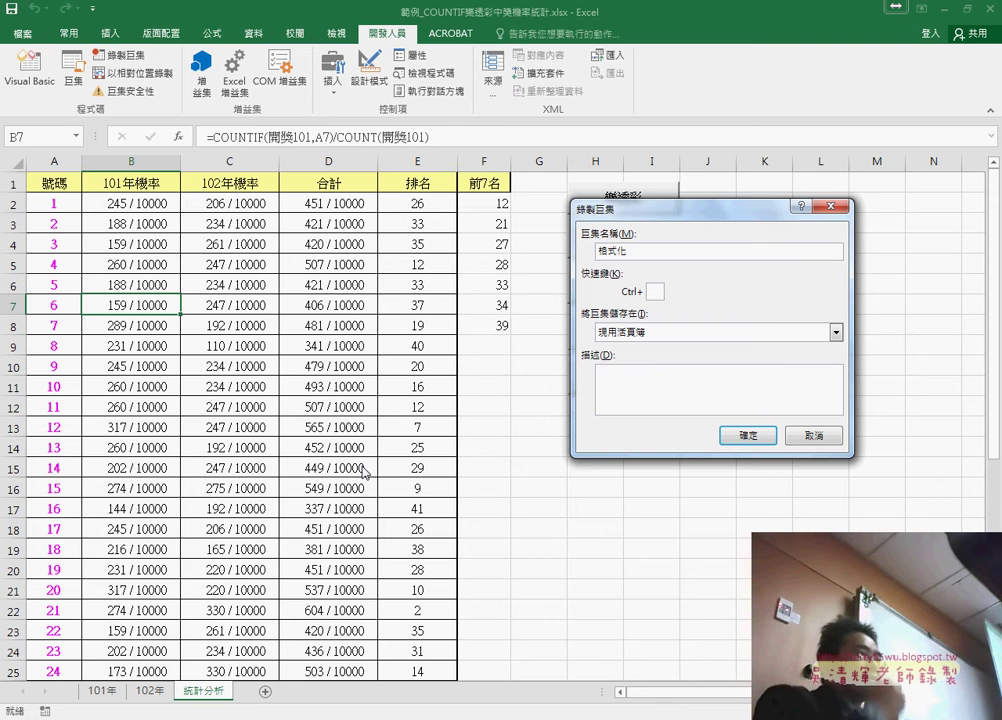
click(749, 438)
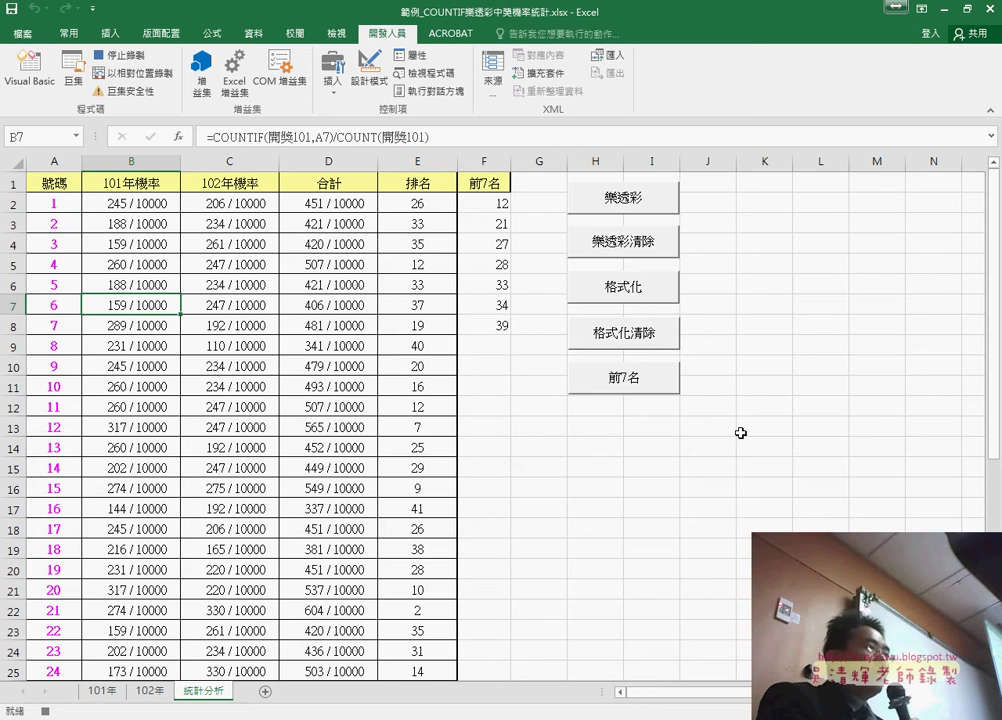
Select E2:E43 and create a new rule for cell values less than or equal to 7.
click(428, 204)
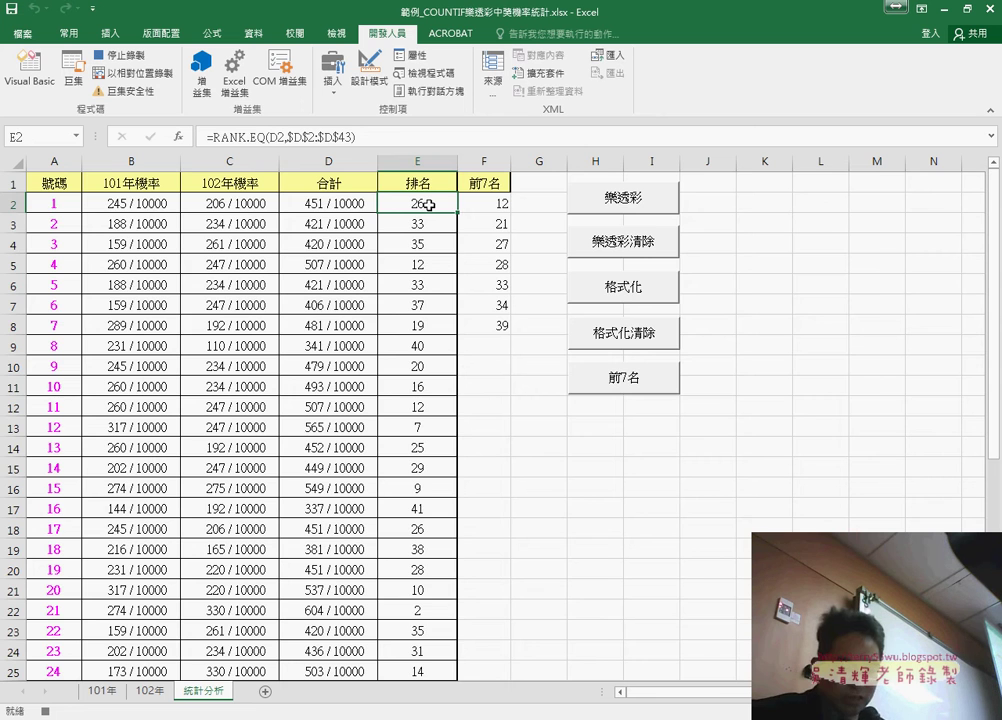
key(ctrl+shift+Down)
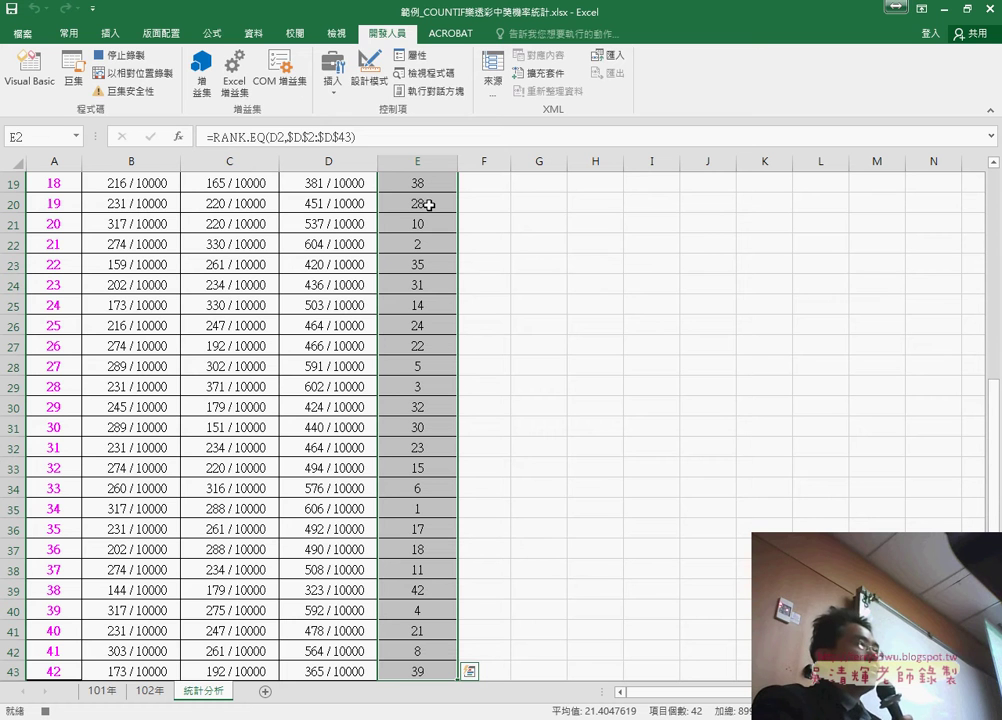
click(70, 34)
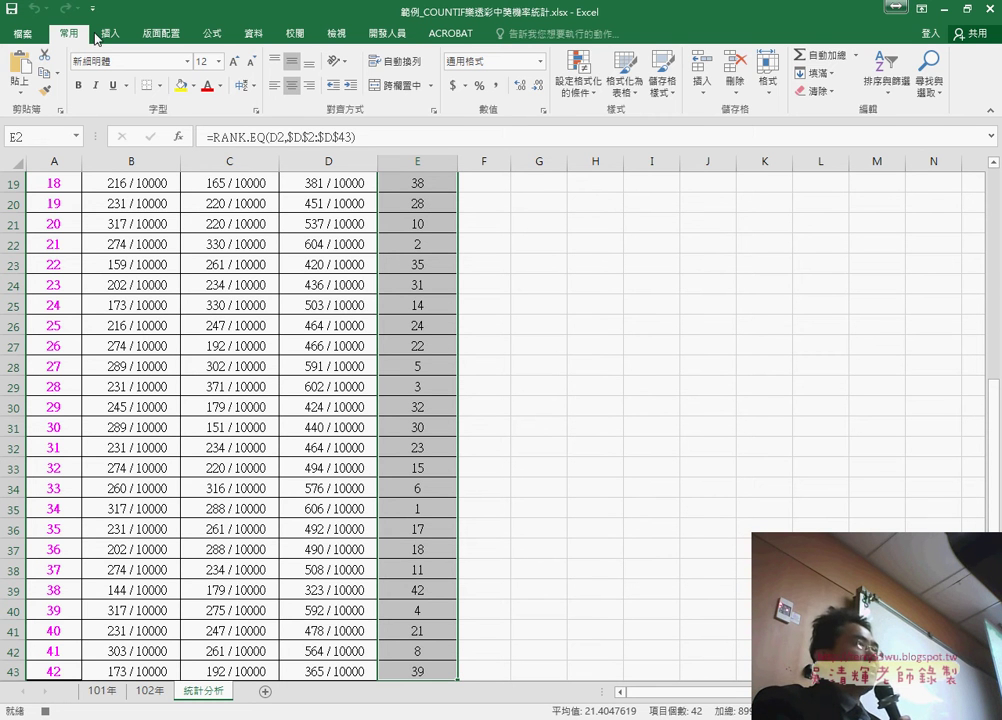
click(578, 90)
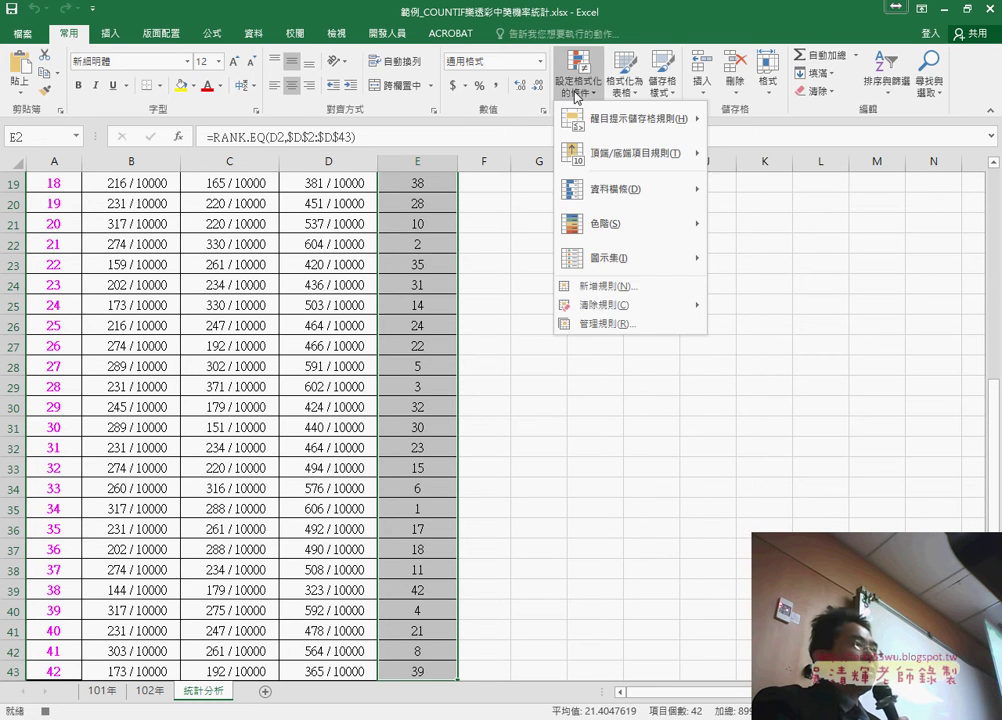
click(594, 285)
click(545, 253)
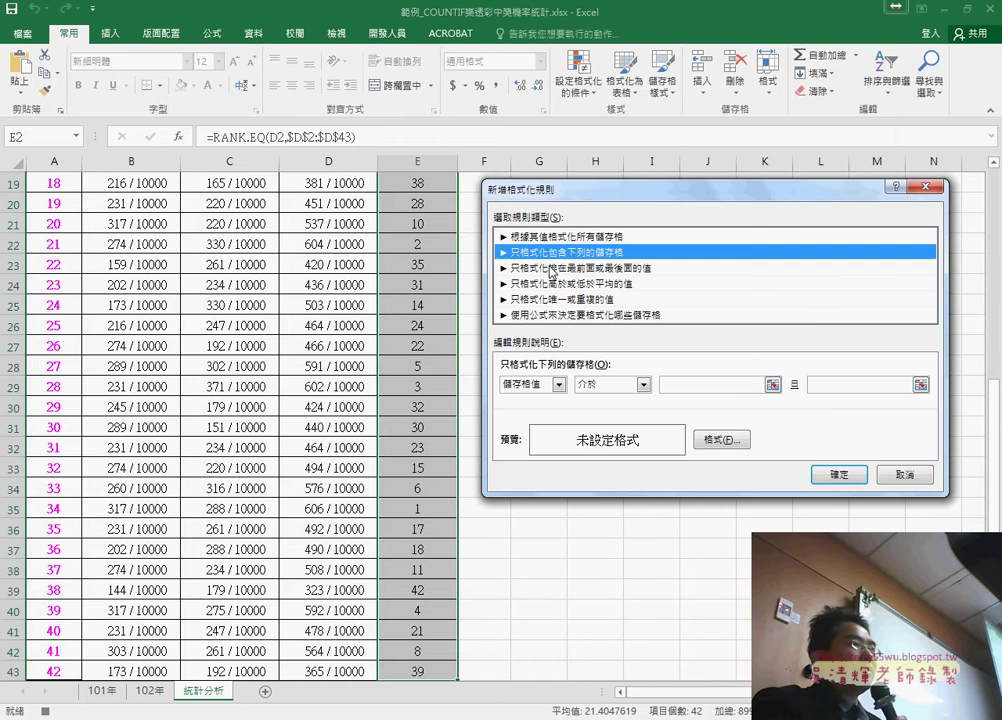
click(611, 390)
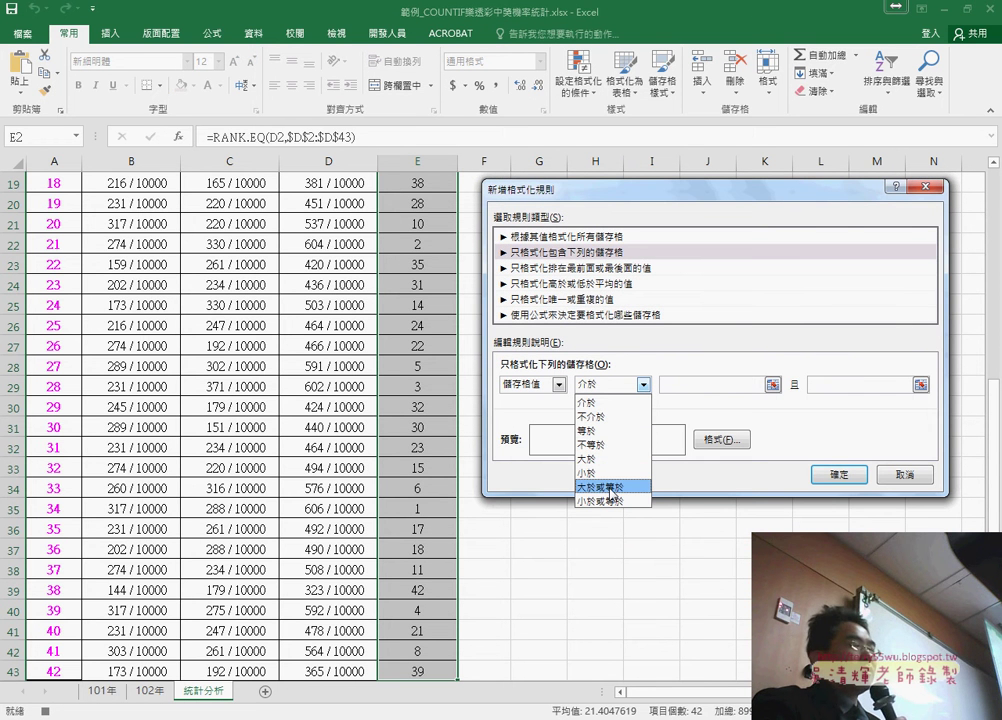
click(614, 503)
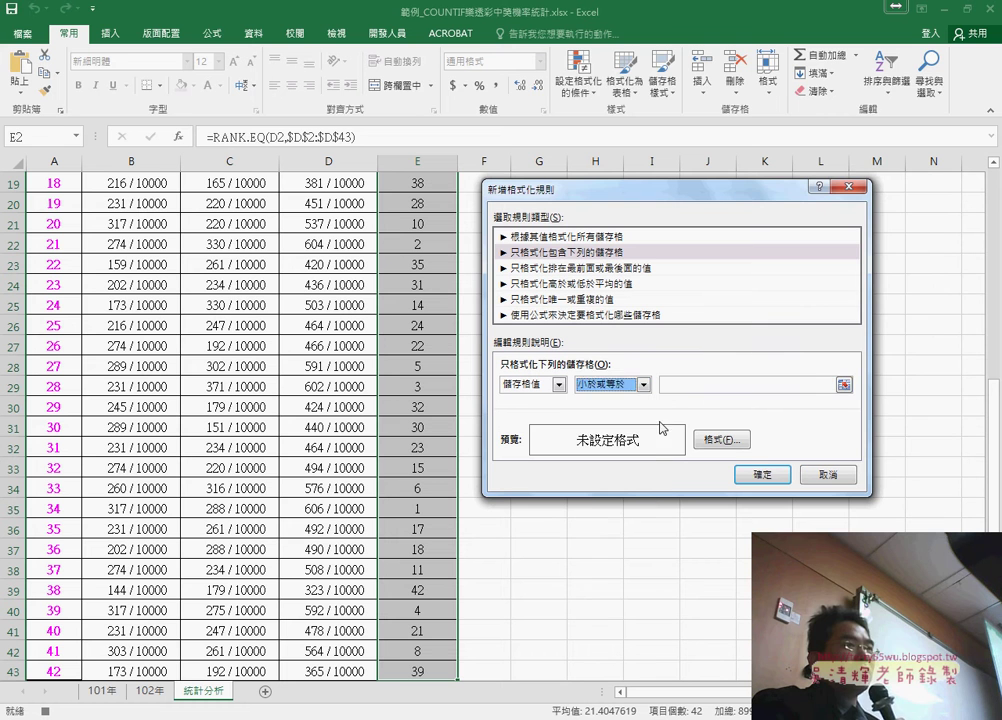
click(676, 384)
text(7)
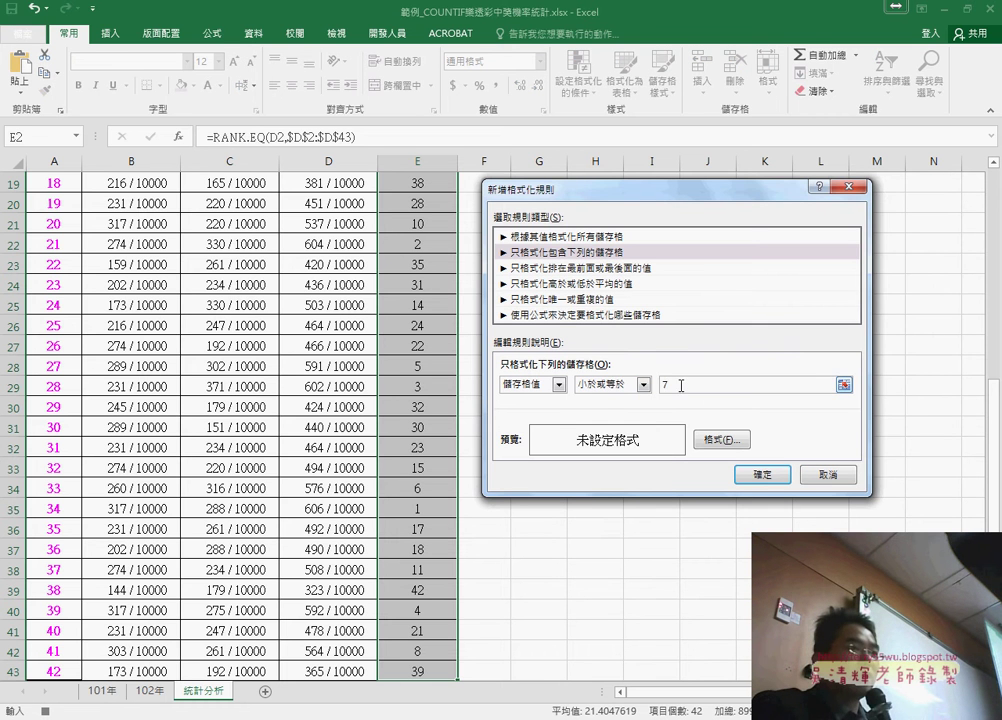
Give matching cells a yellow fill and red font, and apply the rule.
click(721, 440)
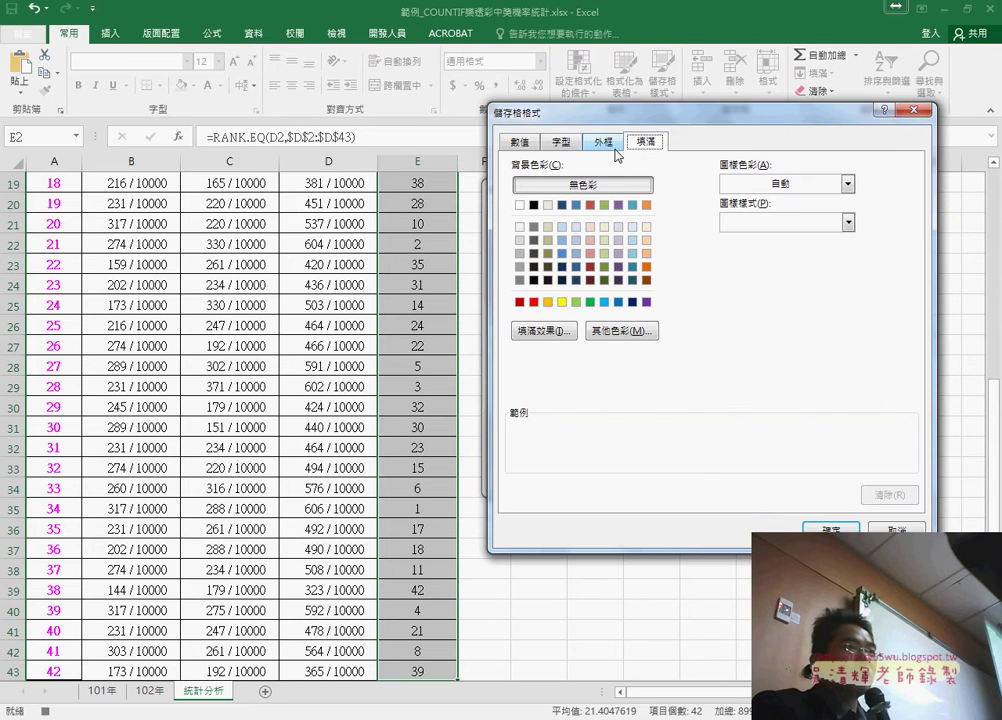
click(563, 302)
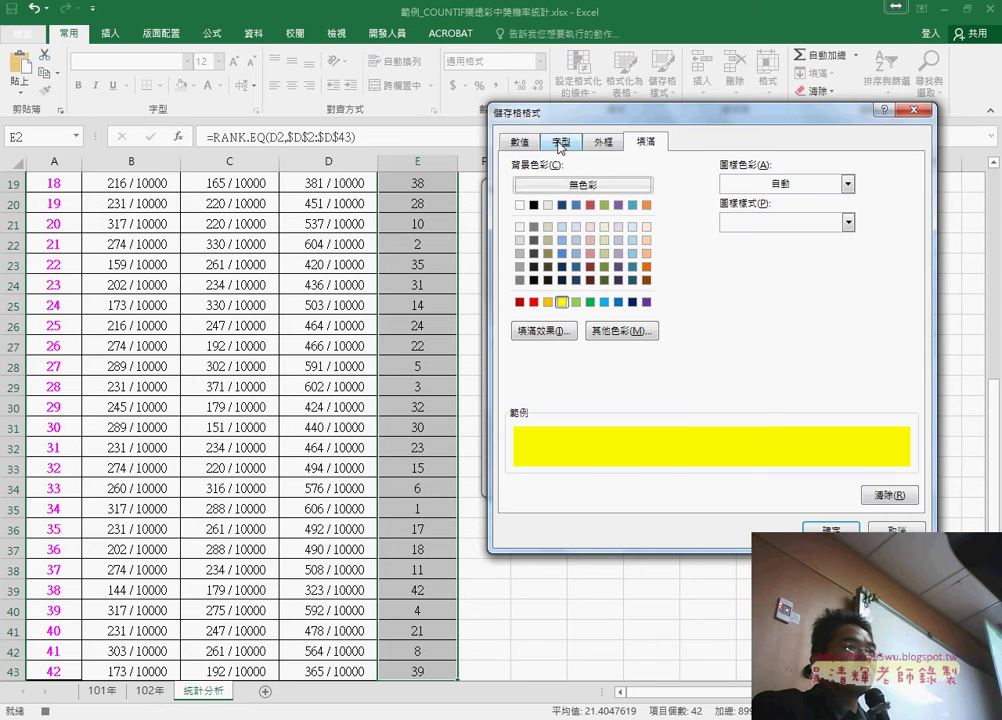
click(561, 142)
click(799, 293)
click(765, 434)
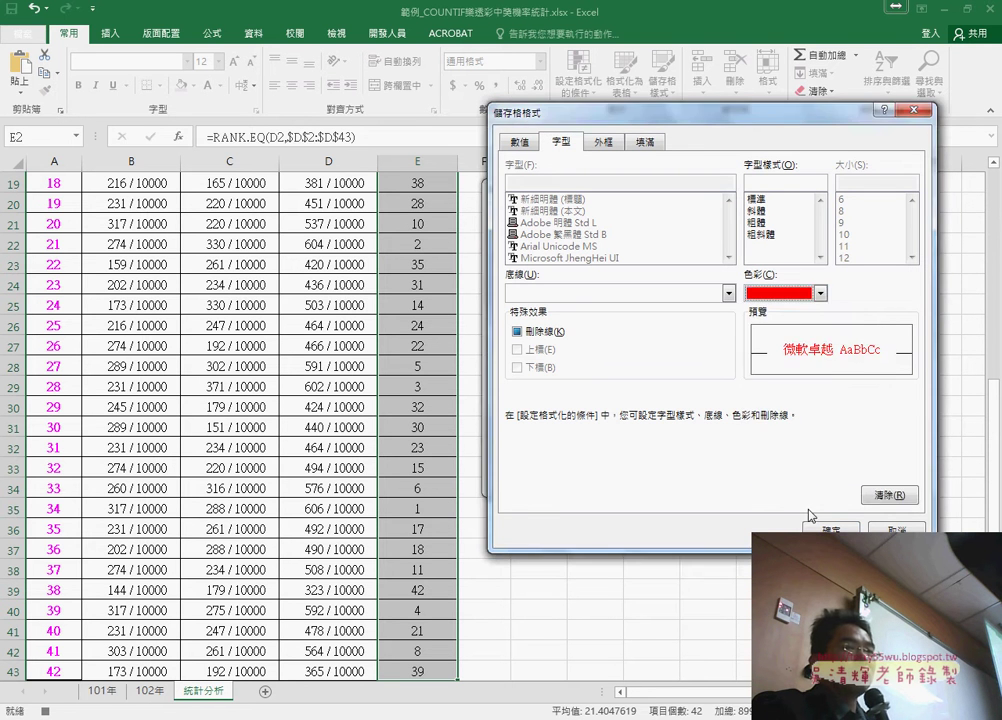
click(826, 530)
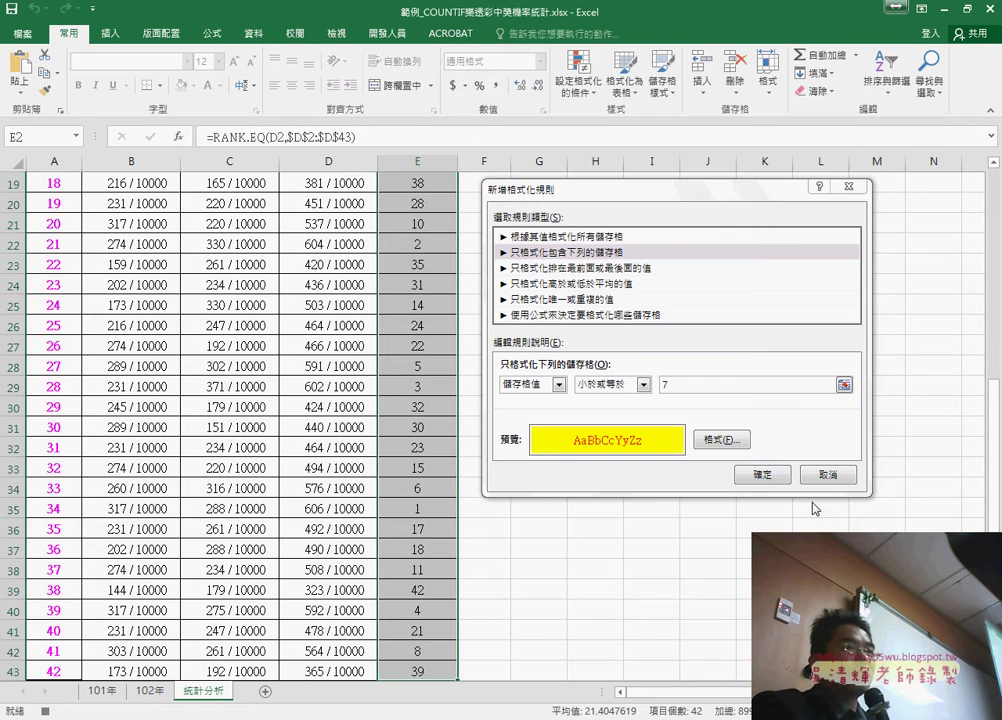
click(765, 479)
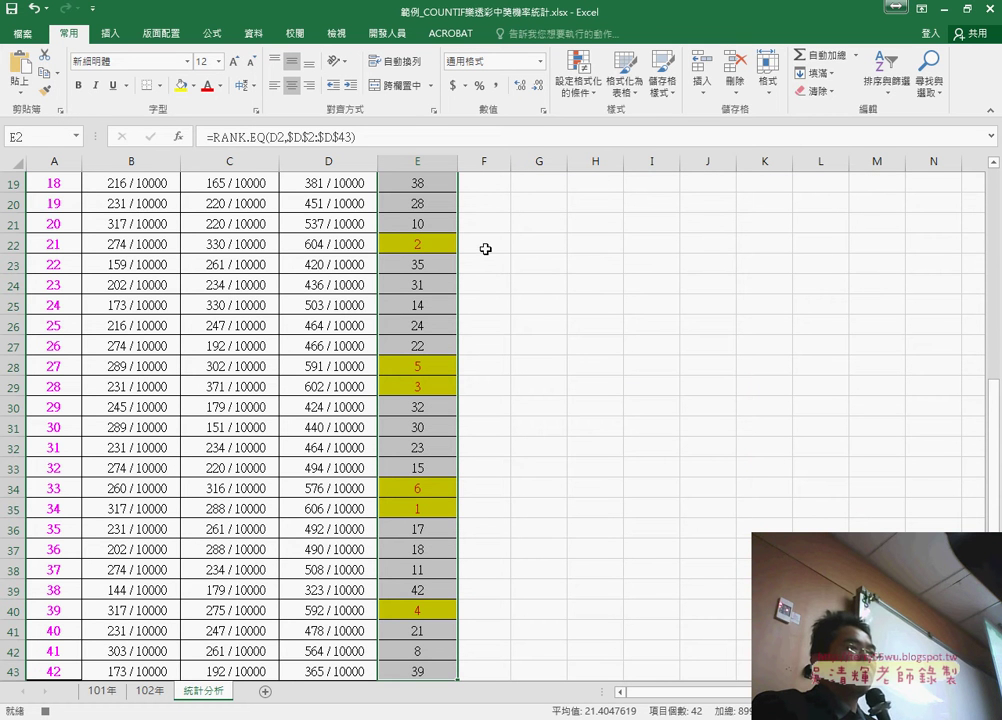
Deselect the rank column by clicking F22 and stop recording the 格式化 macro.
click(486, 244)
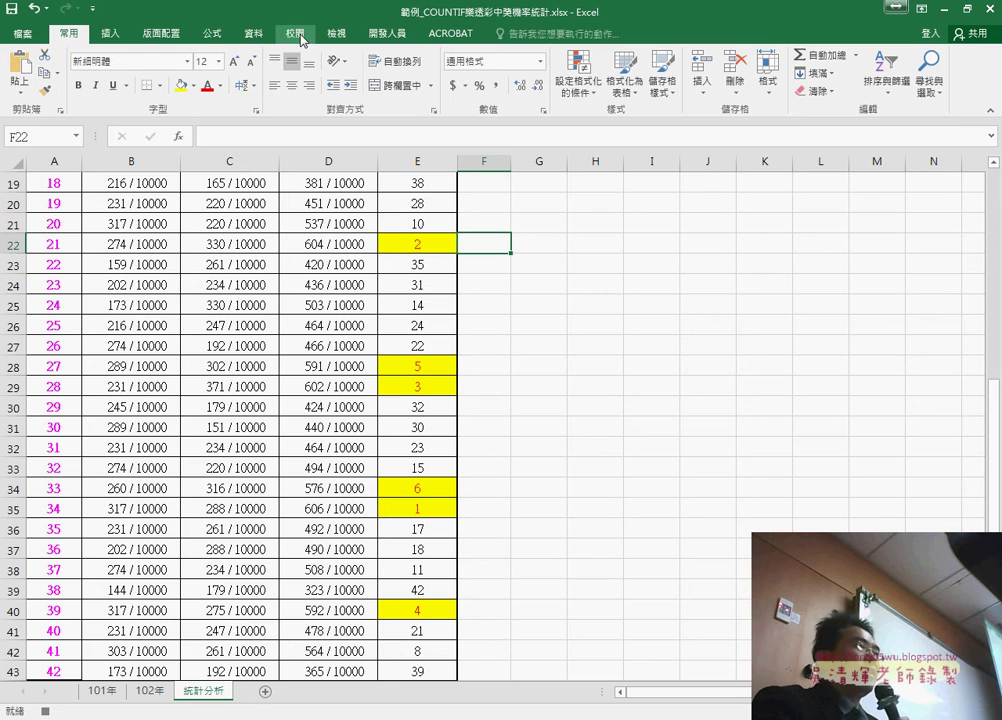
click(380, 36)
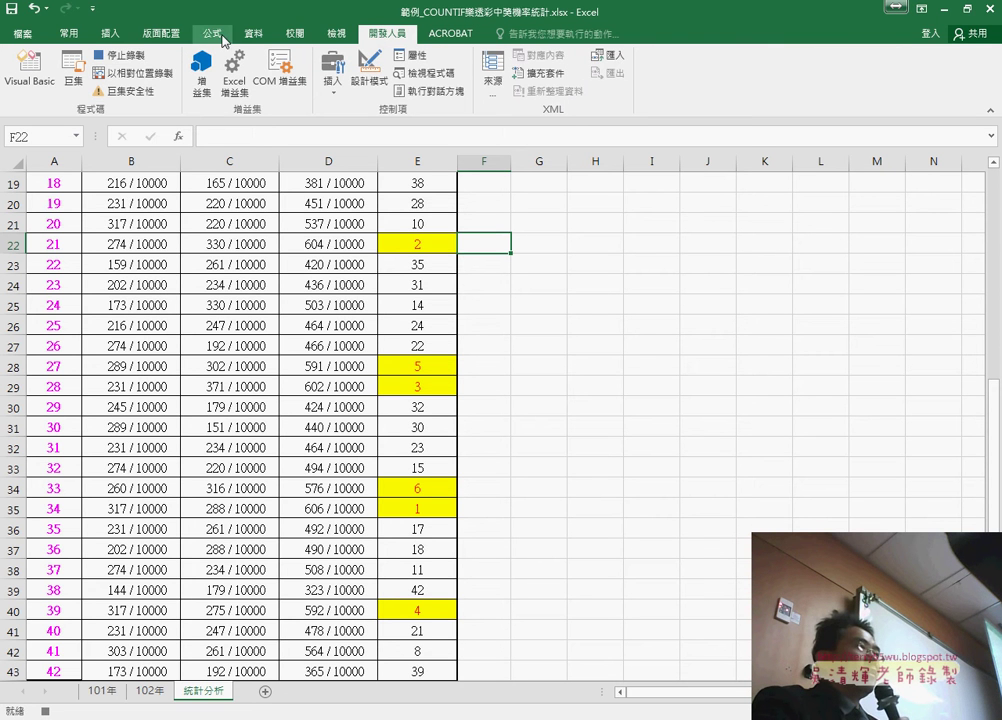
click(140, 60)
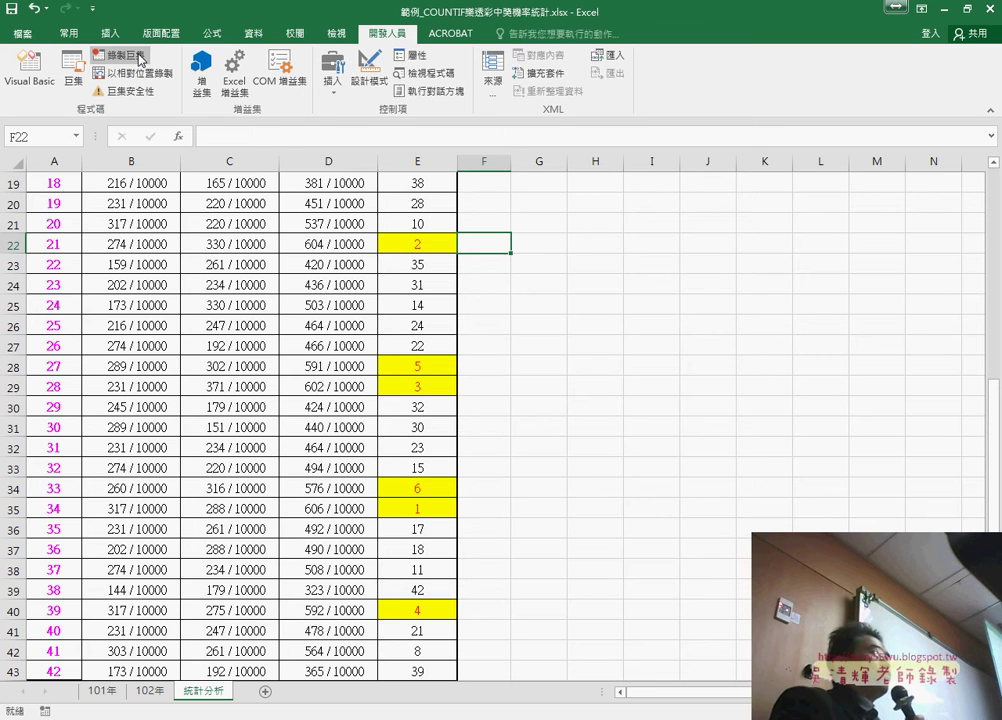
scroll(496, 382, up, 2)
Clear all conditional formatting rules from the entire sheet via 設定格式化的條件.
scroll(496, 382, up, 3)
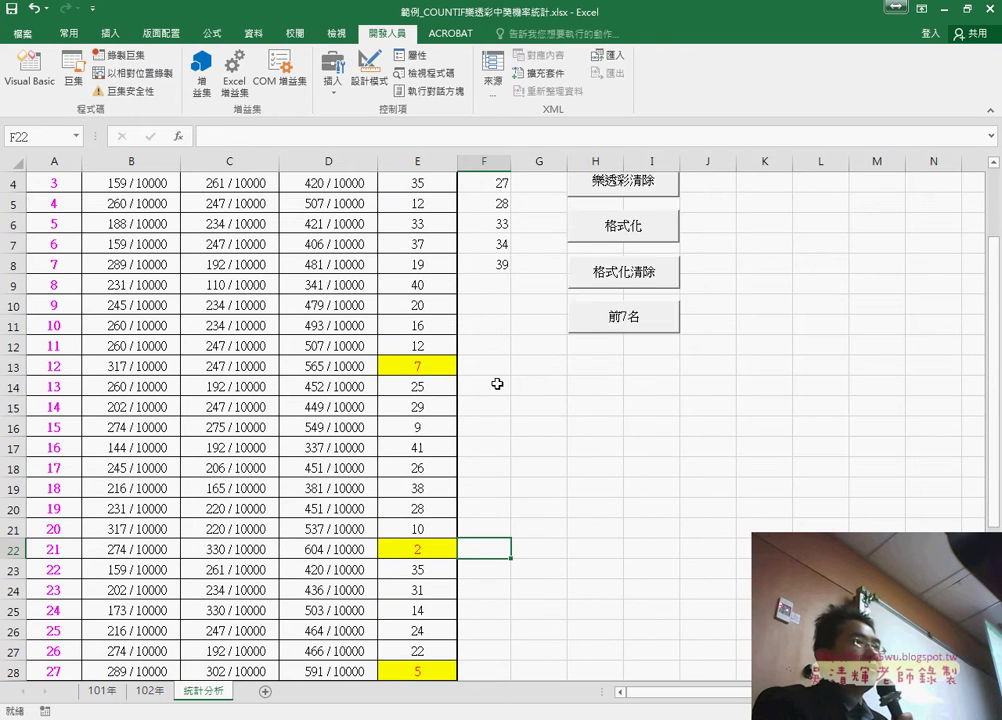
scroll(497, 383, up, 1)
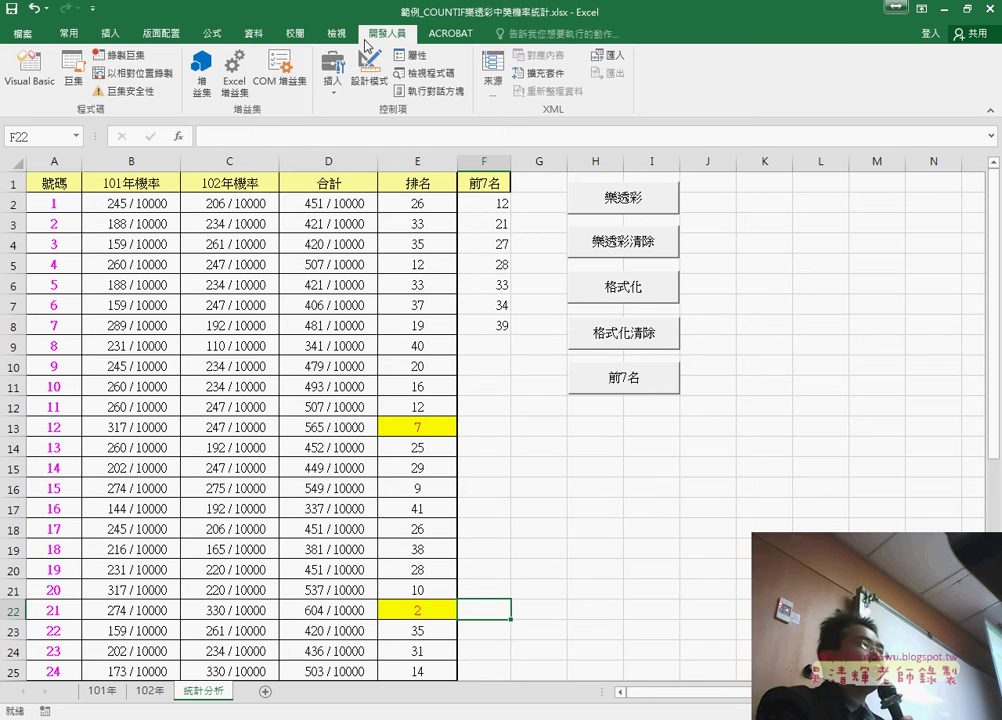
click(68, 33)
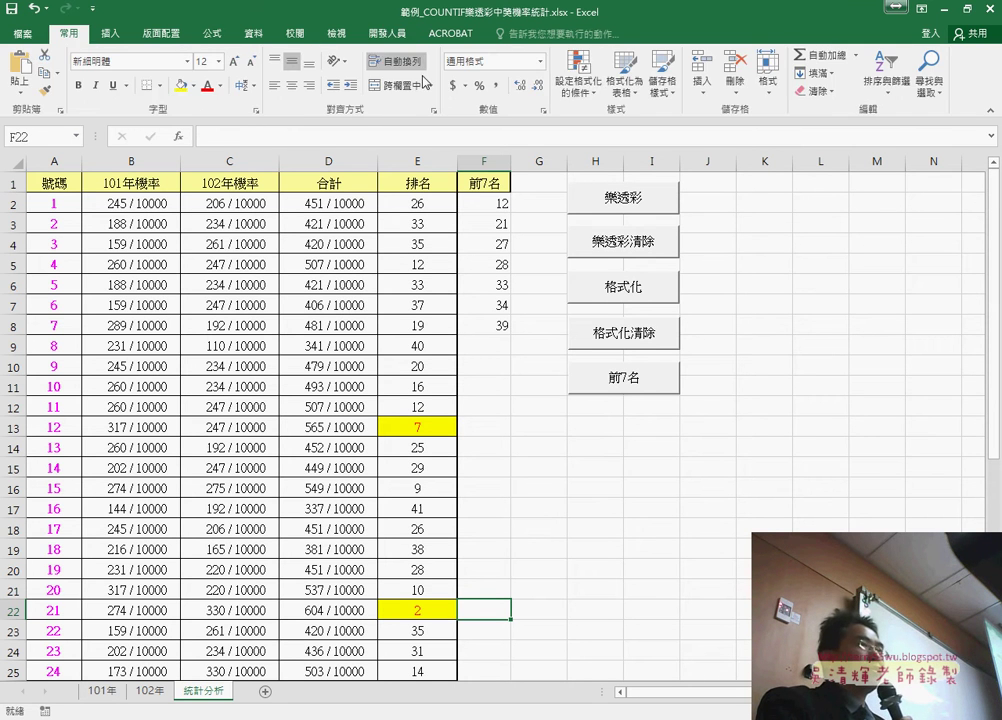
click(578, 75)
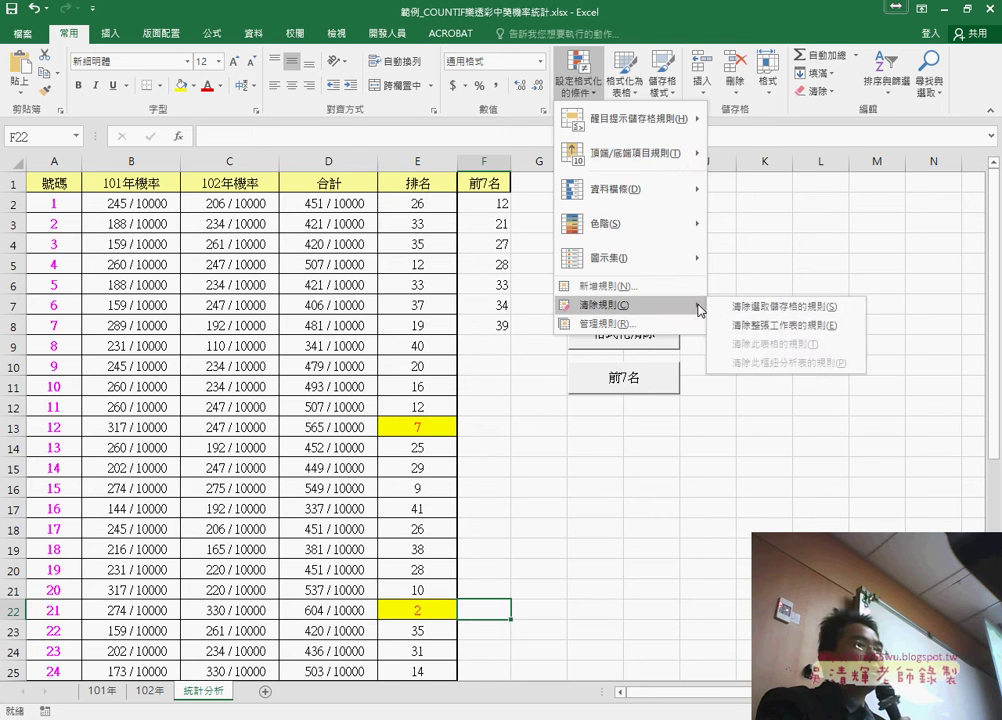
click(724, 327)
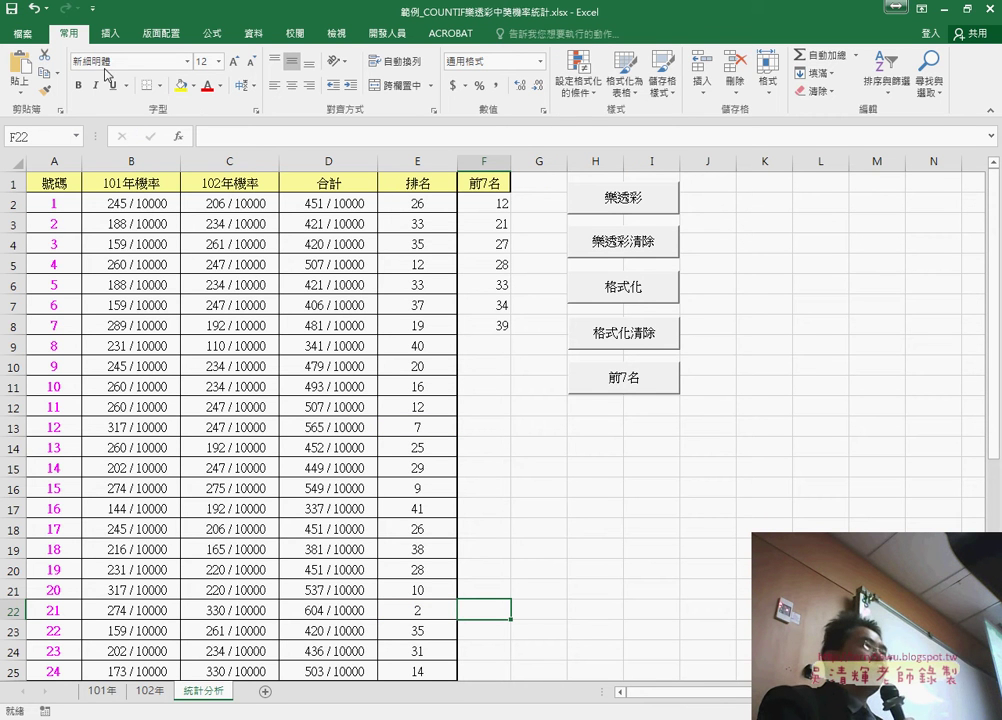
click(388, 35)
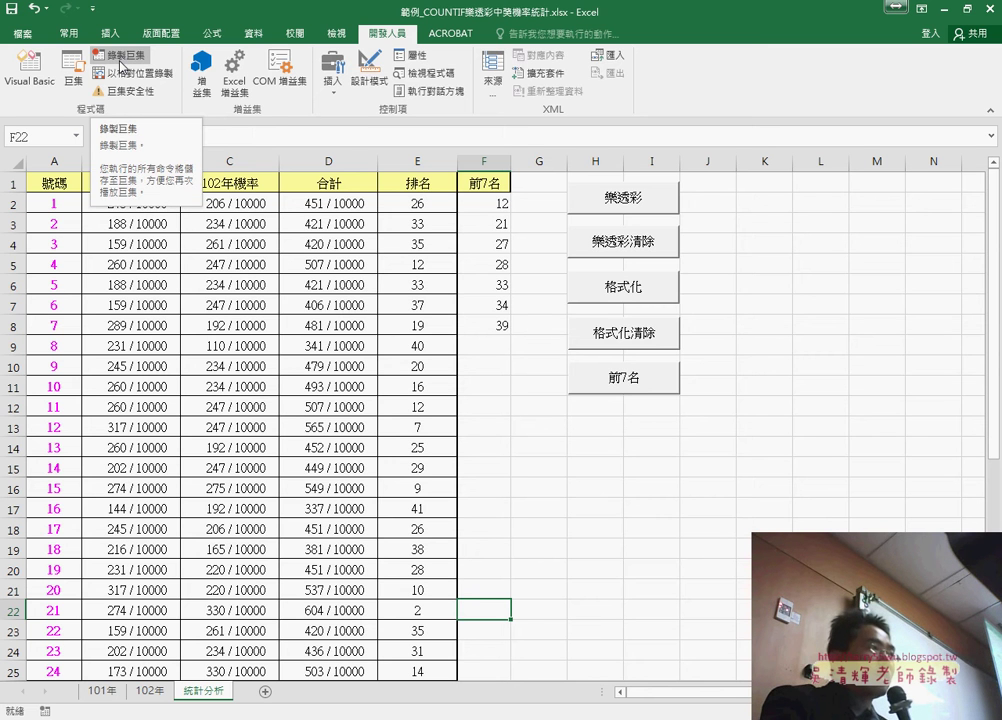
Run the 格式化 macro from the Macros list to re-highlight ranks 7 and 2, then reopen the list.
click(72, 72)
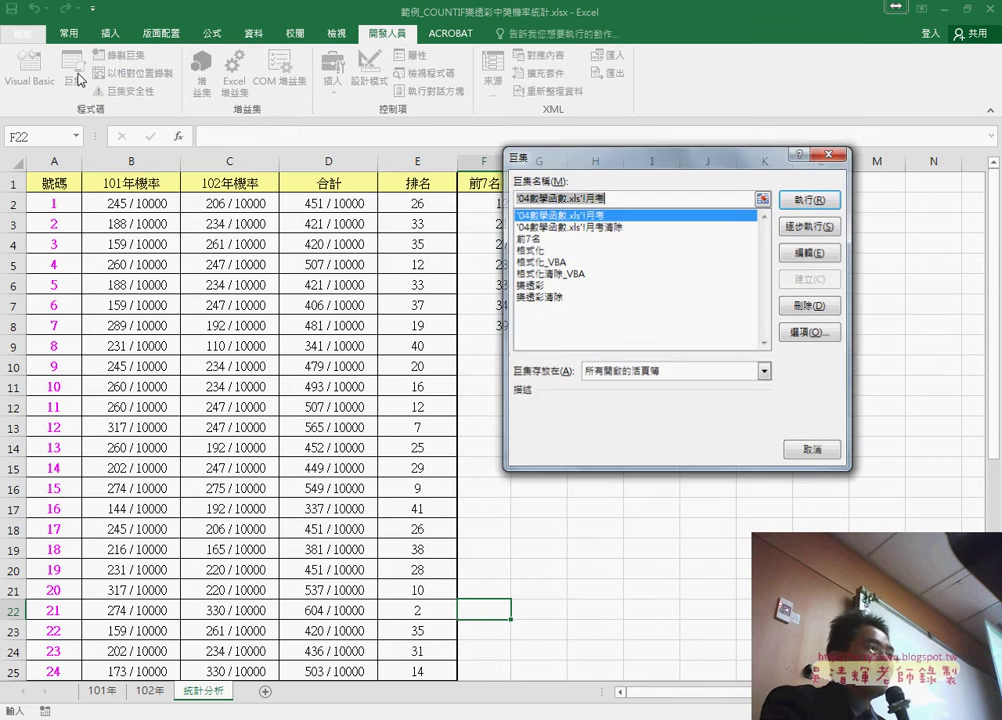
click(536, 251)
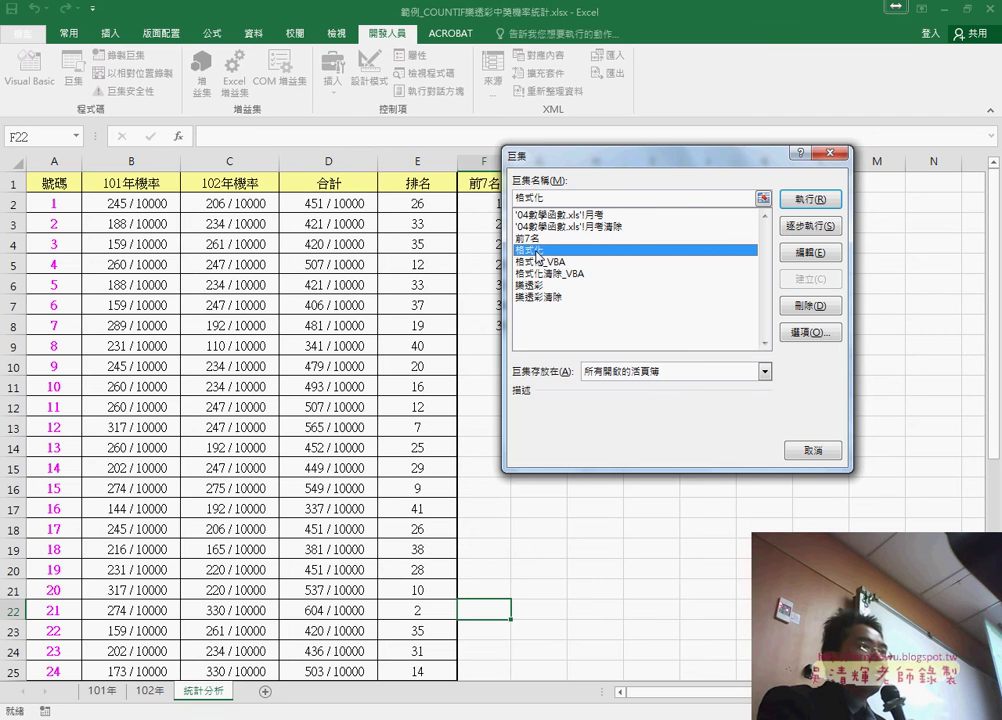
drag(607, 172, 672, 170)
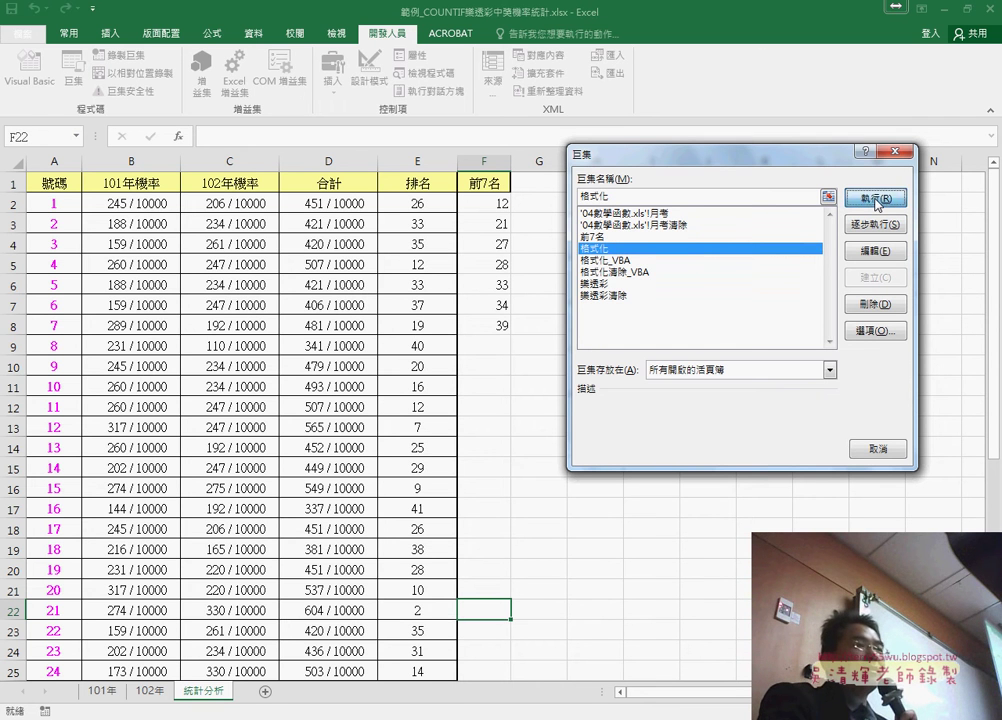
click(876, 200)
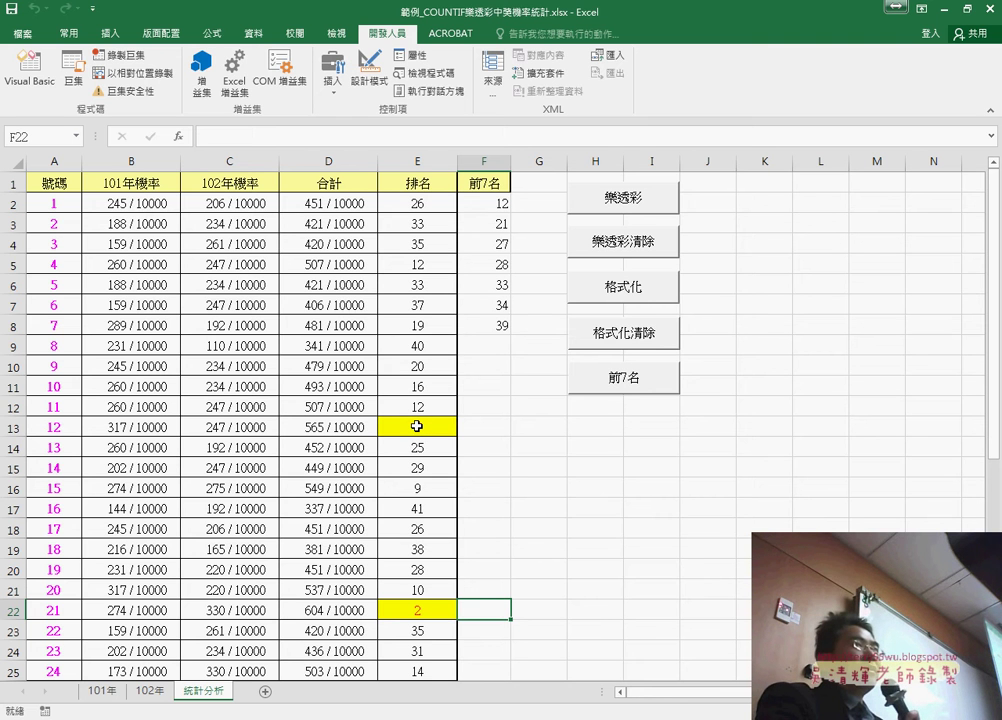
click(73, 65)
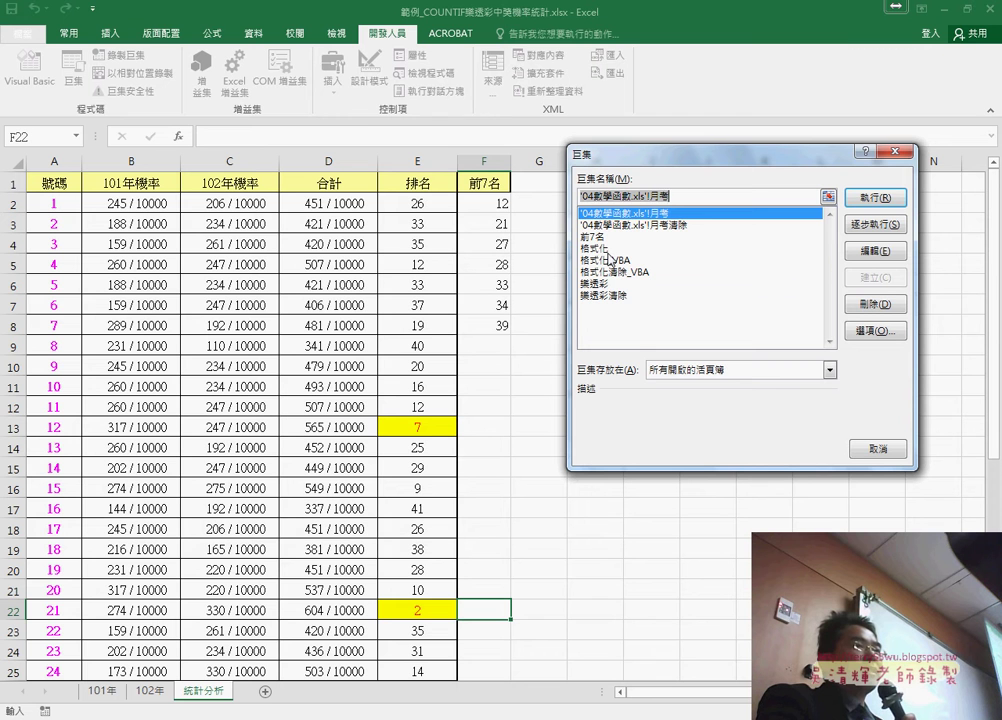
Choose 格式化 in the Macros dialog and edit it to show its code in Module2.
click(609, 249)
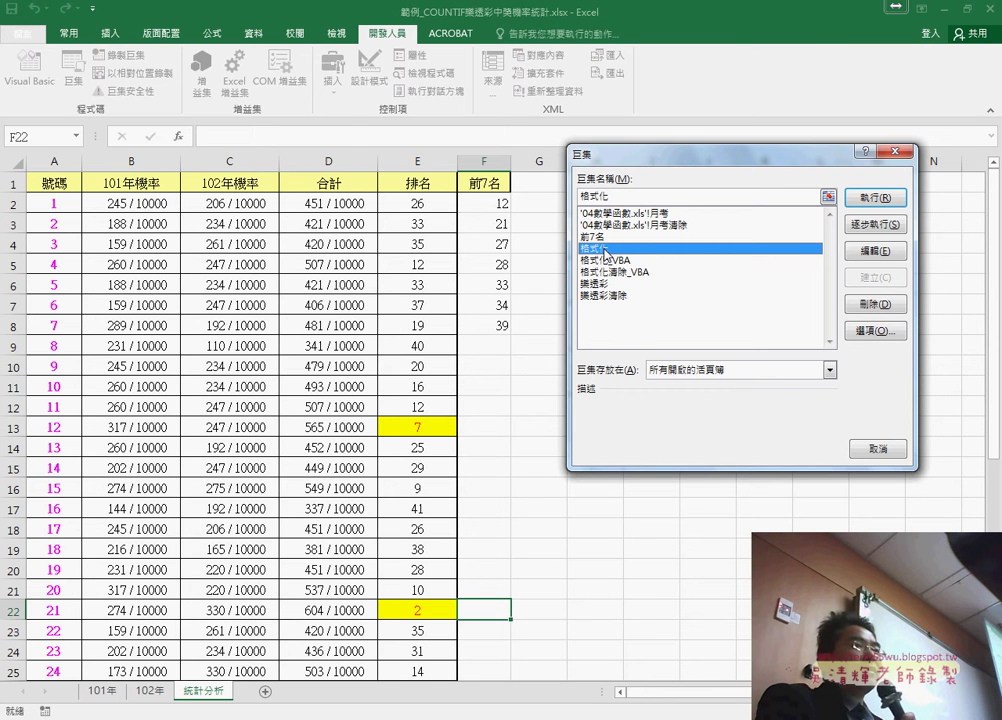
click(872, 253)
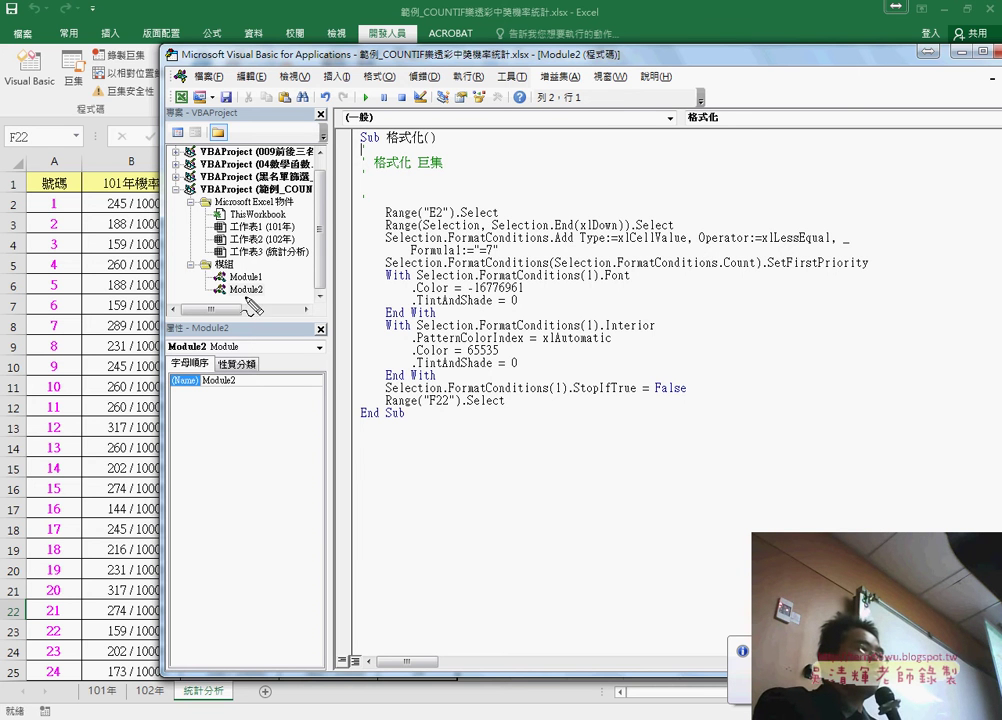
mouse_move(207, 283)
mouse_down()
mouse_move(250, 290)
mouse_move(208, 284)
mouse_up()
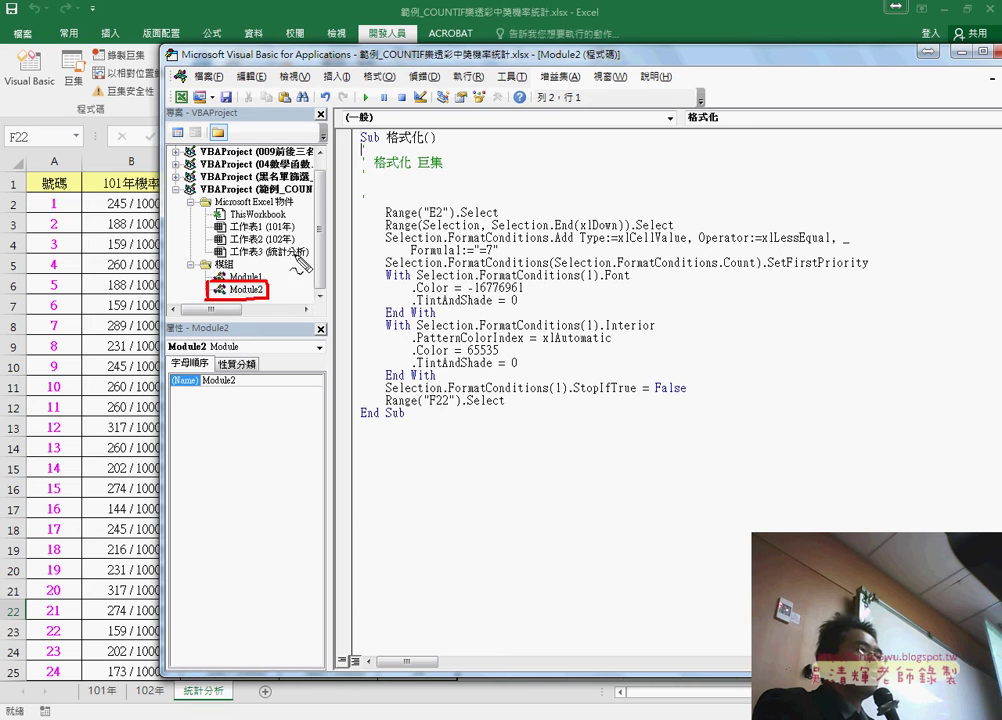
drag(305, 237, 248, 282)
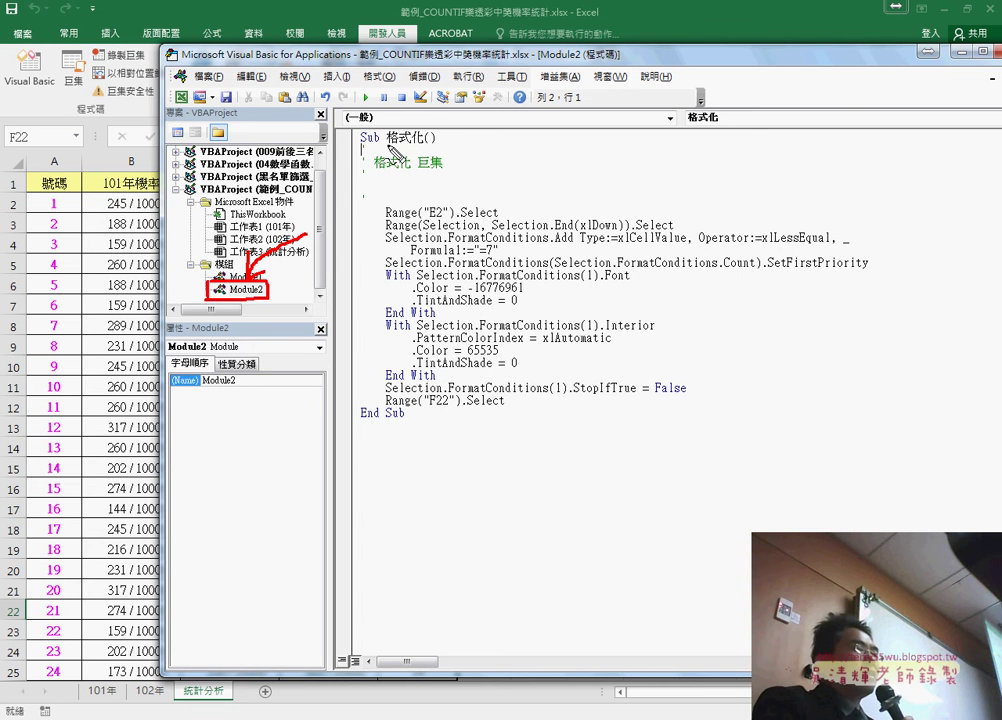
drag(388, 144, 422, 144)
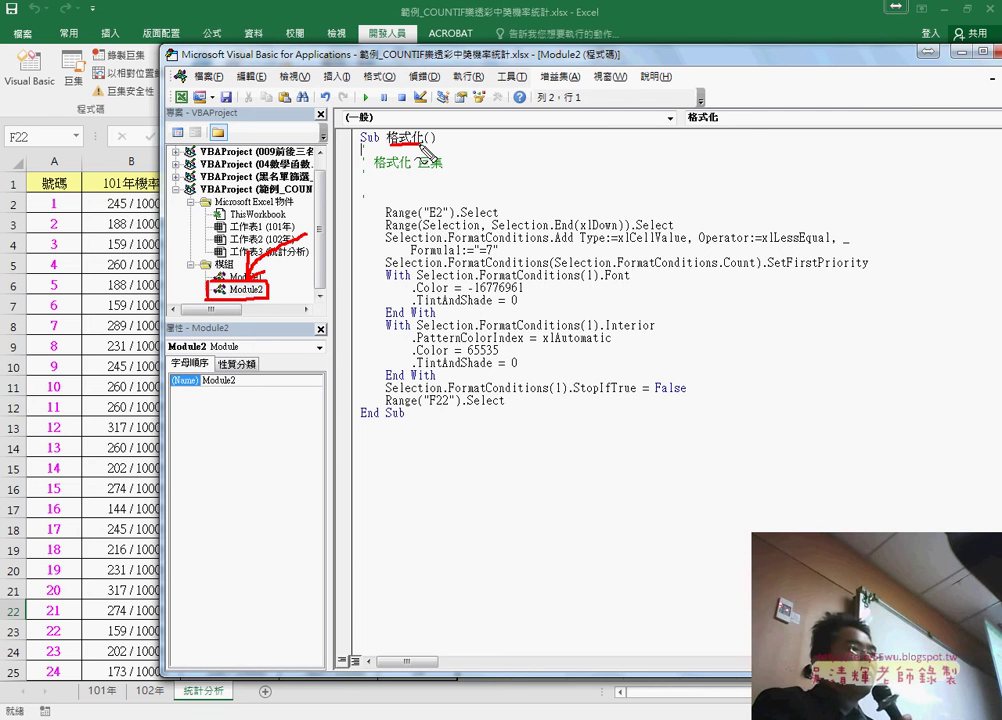
mouse_move(476, 407)
mouse_down()
mouse_move(458, 186)
mouse_move(474, 428)
mouse_up()
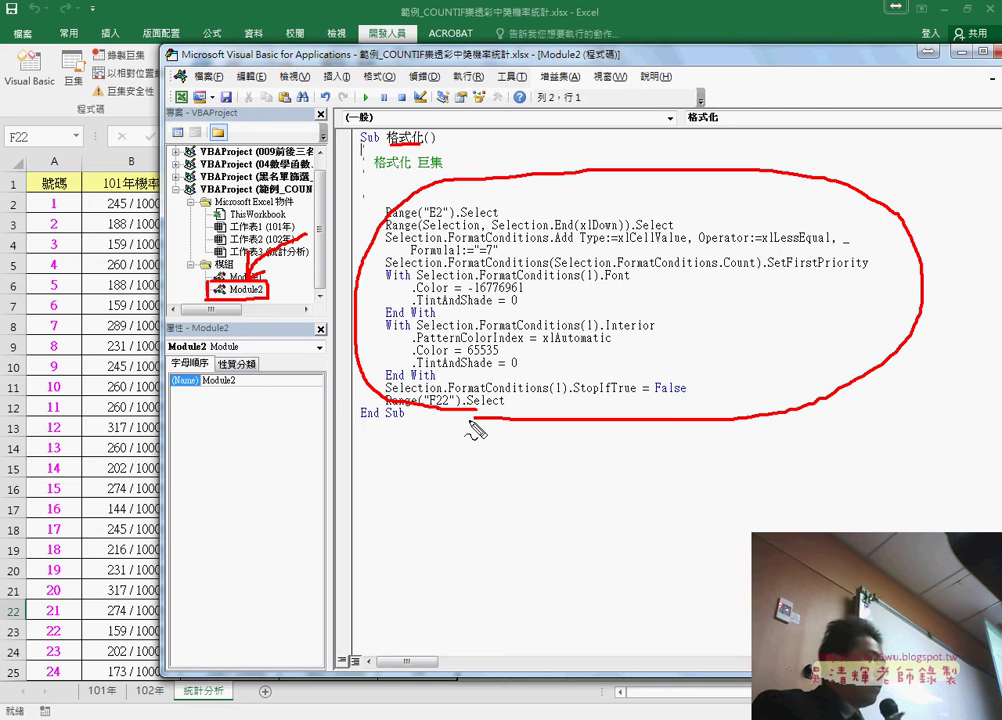
Replace the recorded header comments under Sub 格式化() with a single '1. comment line.
key(Escape)
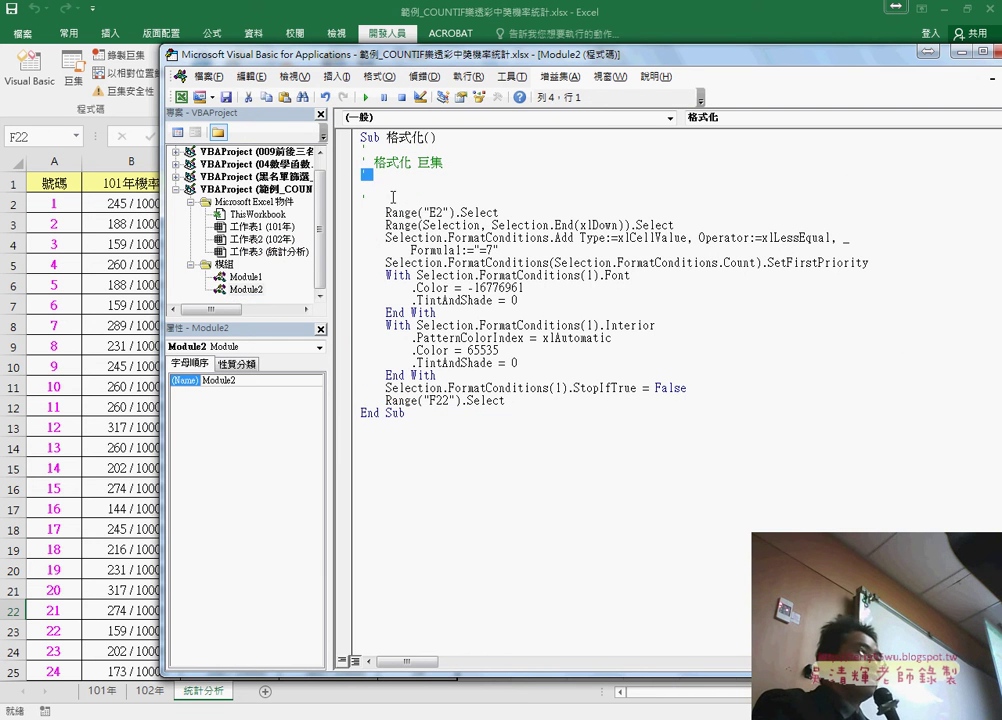
drag(414, 197, 353, 148)
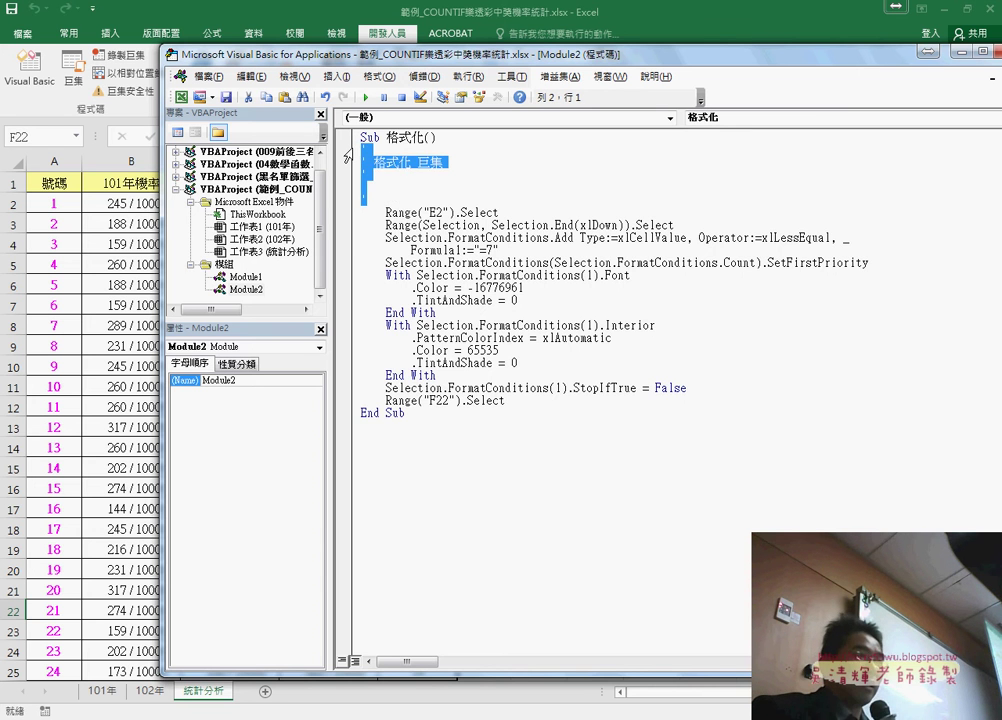
key(Delete)
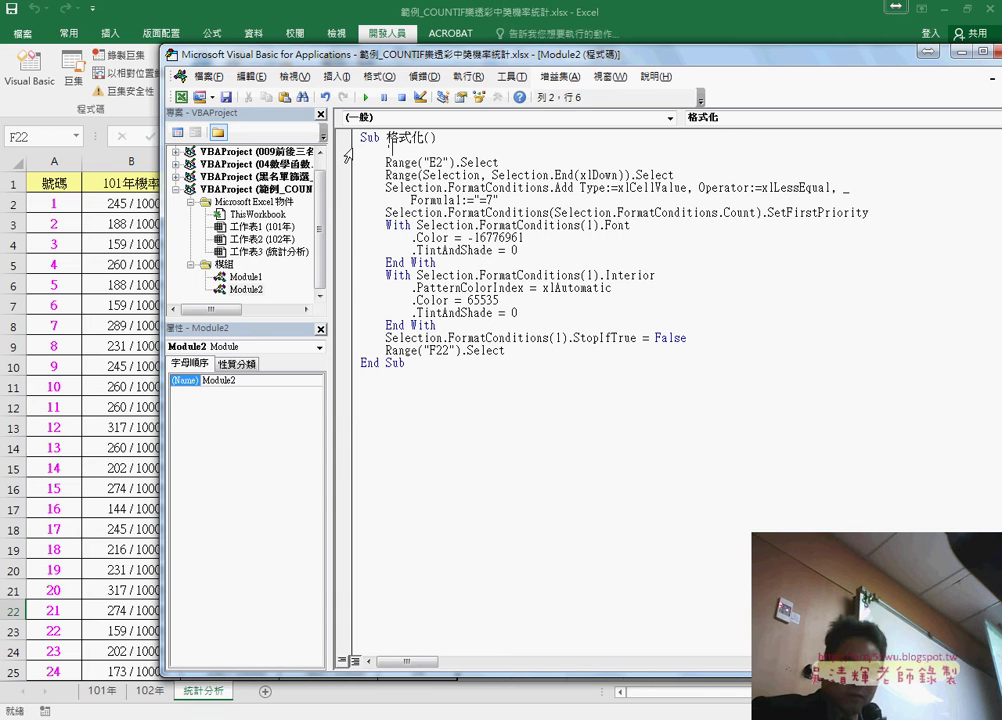
text(1.)
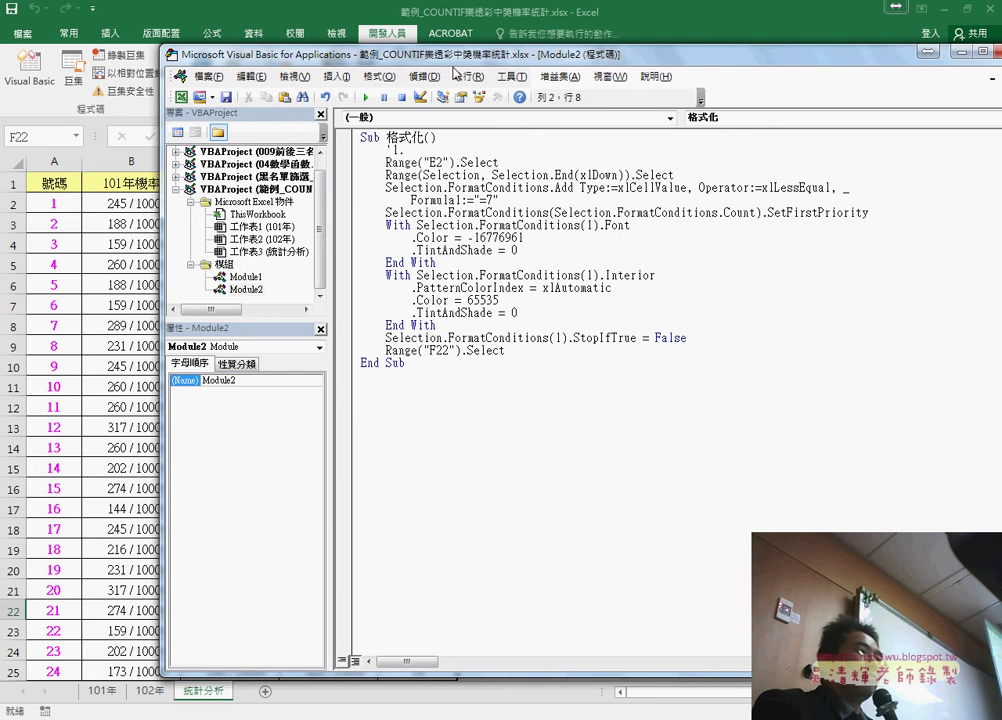
drag(295, 55, 582, 52)
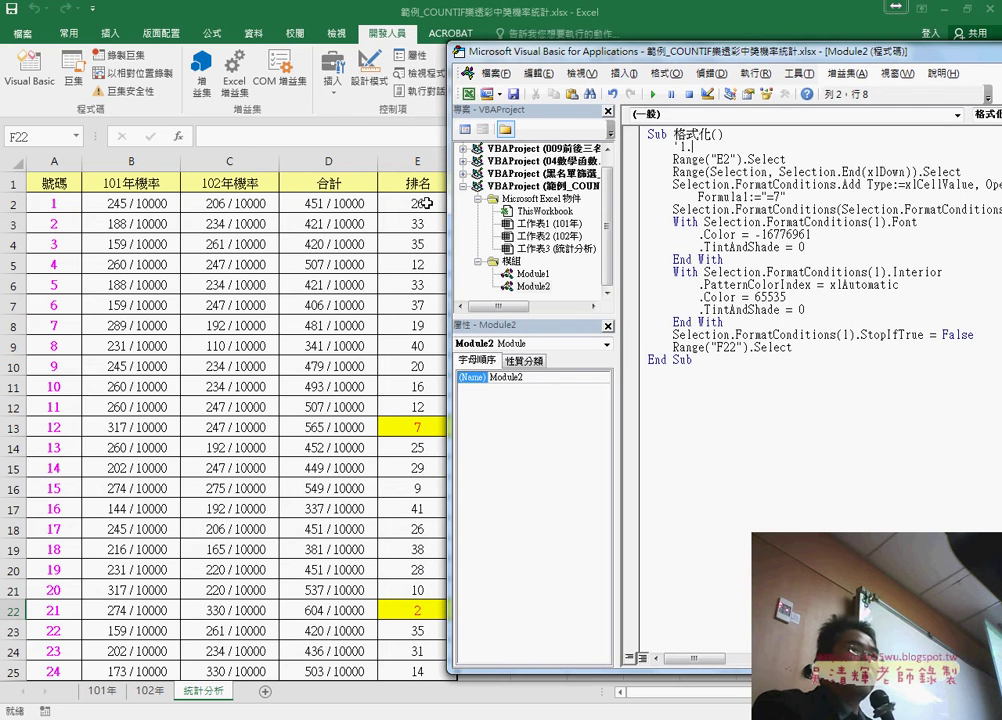
Insert comment lines '2. after Range("E2").Select and '3. after the range-extending line.
click(805, 155)
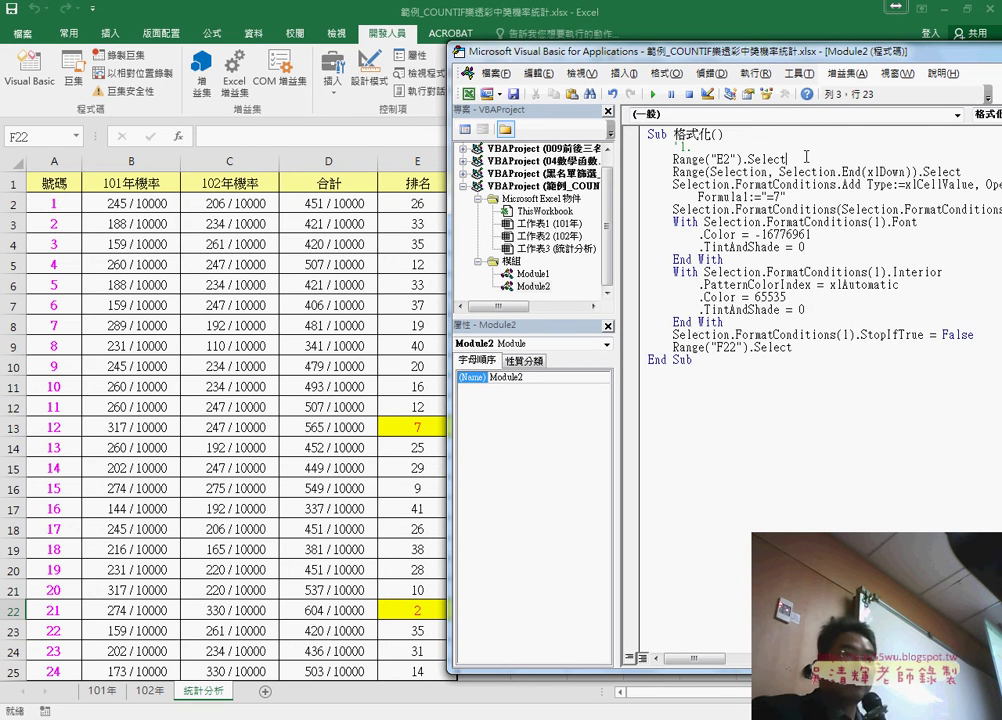
key(Return)
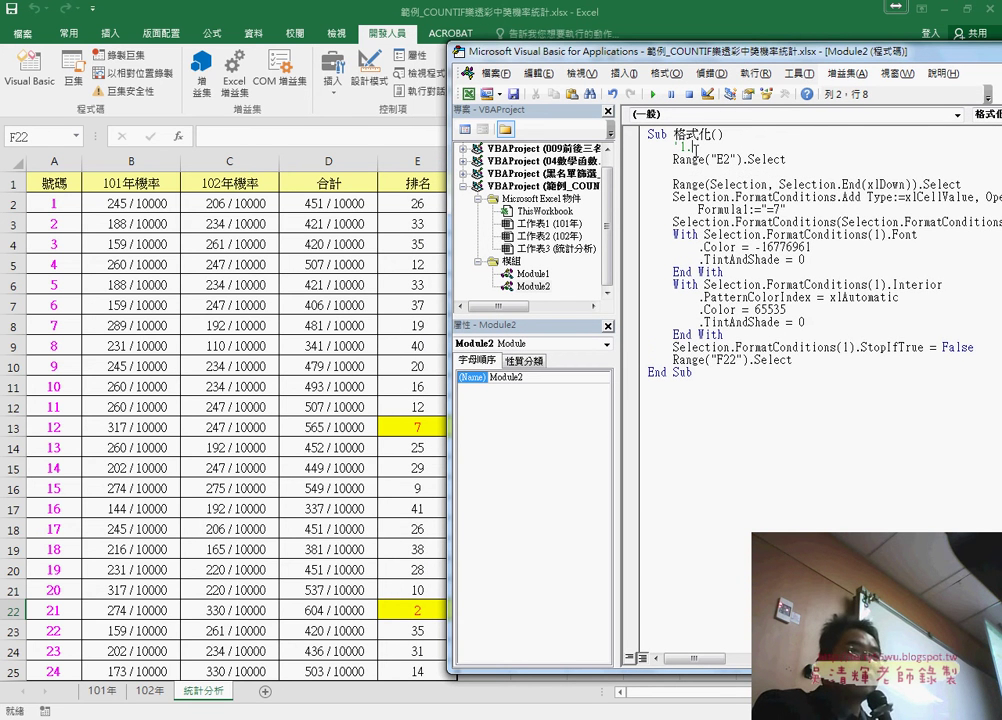
click(706, 177)
text(')
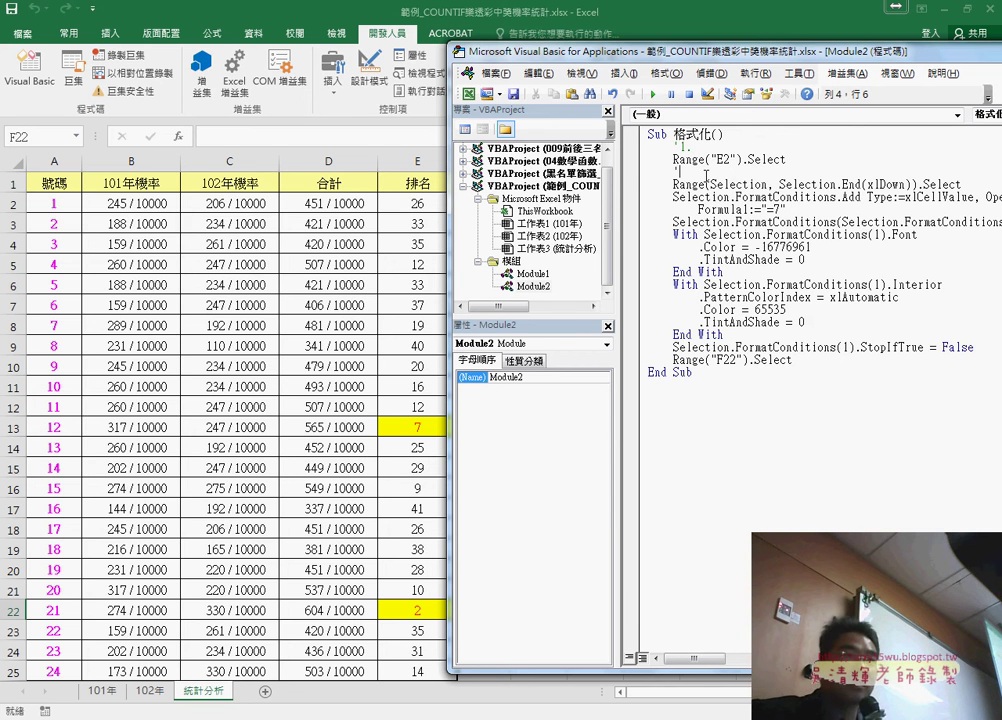
text(2.)
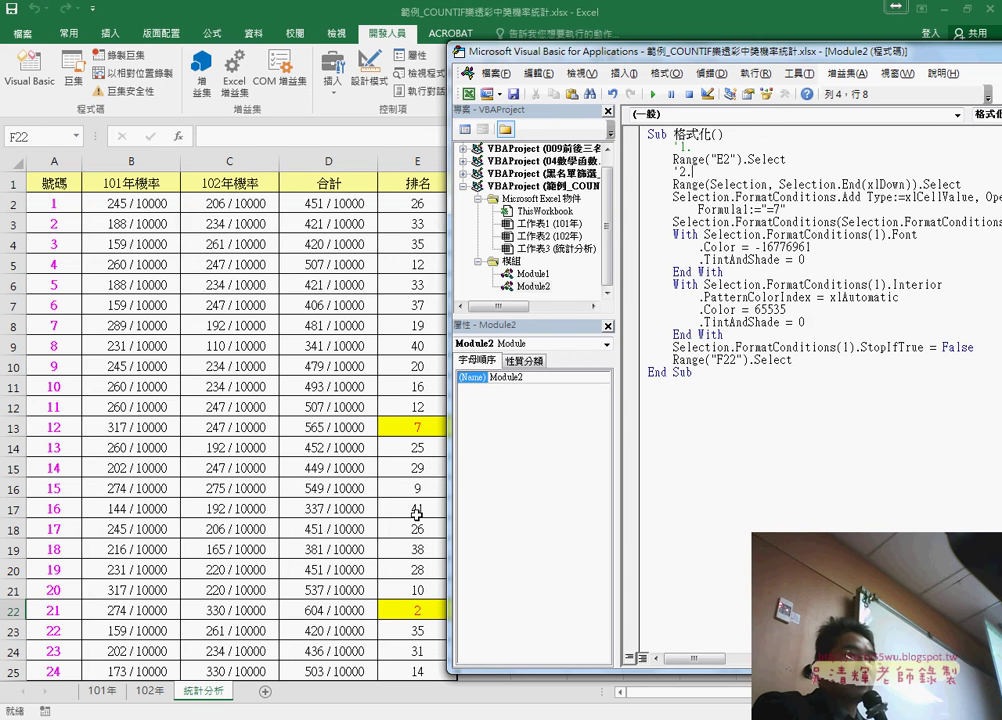
drag(795, 58, 731, 61)
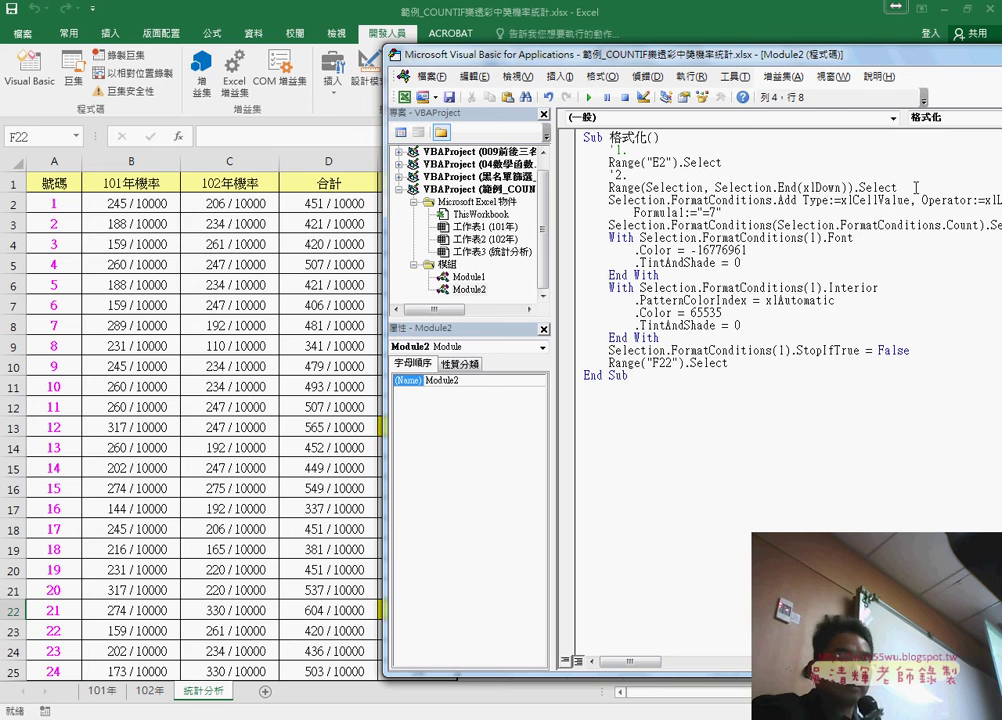
click(928, 187)
key(Return)
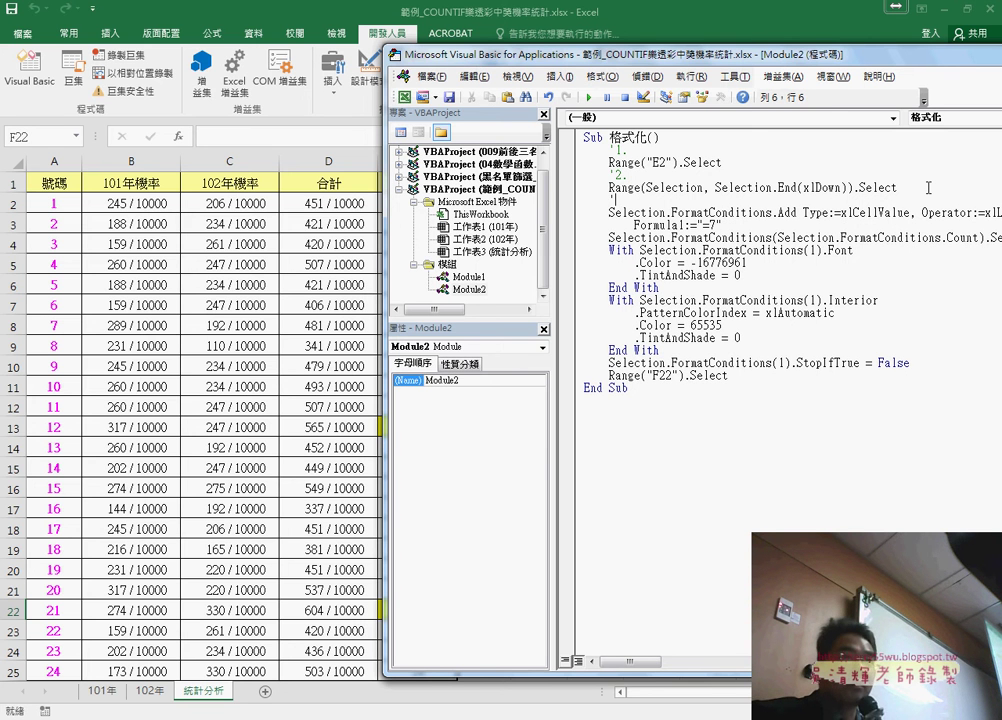
text('3.)
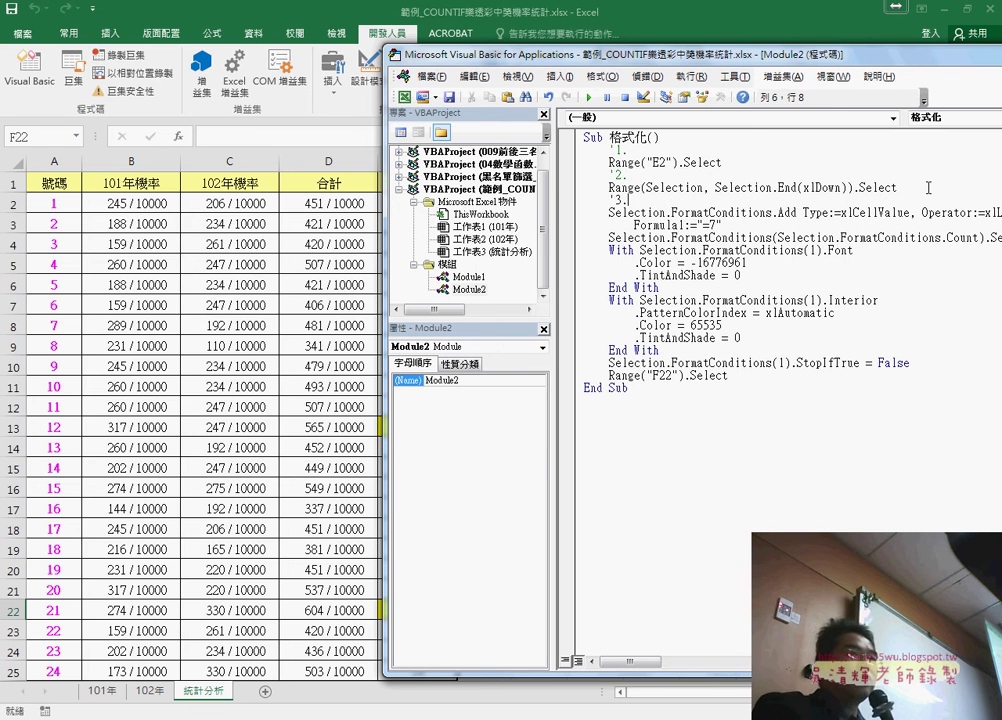
drag(679, 58, 444, 53)
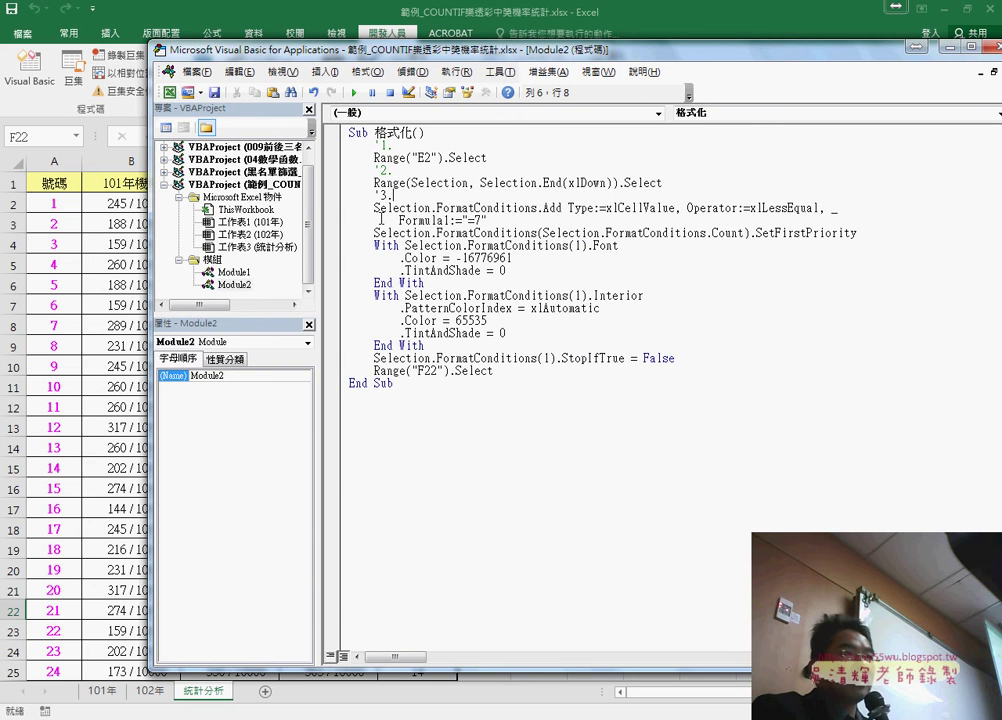
Insert a '4. comment line after the StopIfTrue line of the 格式化 macro, then return to the worksheet.
mouse_move(370, 208)
mouse_down()
mouse_move(489, 208)
mouse_move(505, 231)
mouse_move(531, 348)
mouse_up()
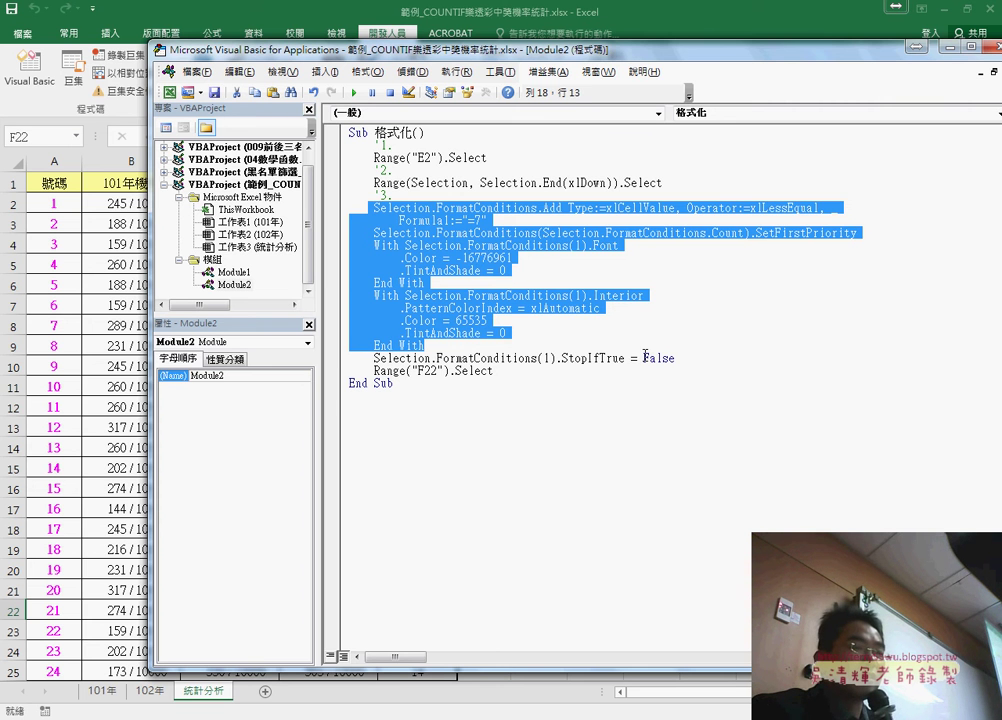
mouse_move(675, 358)
mouse_down()
mouse_move(605, 357)
mouse_move(370, 232)
mouse_move(350, 208)
mouse_up()
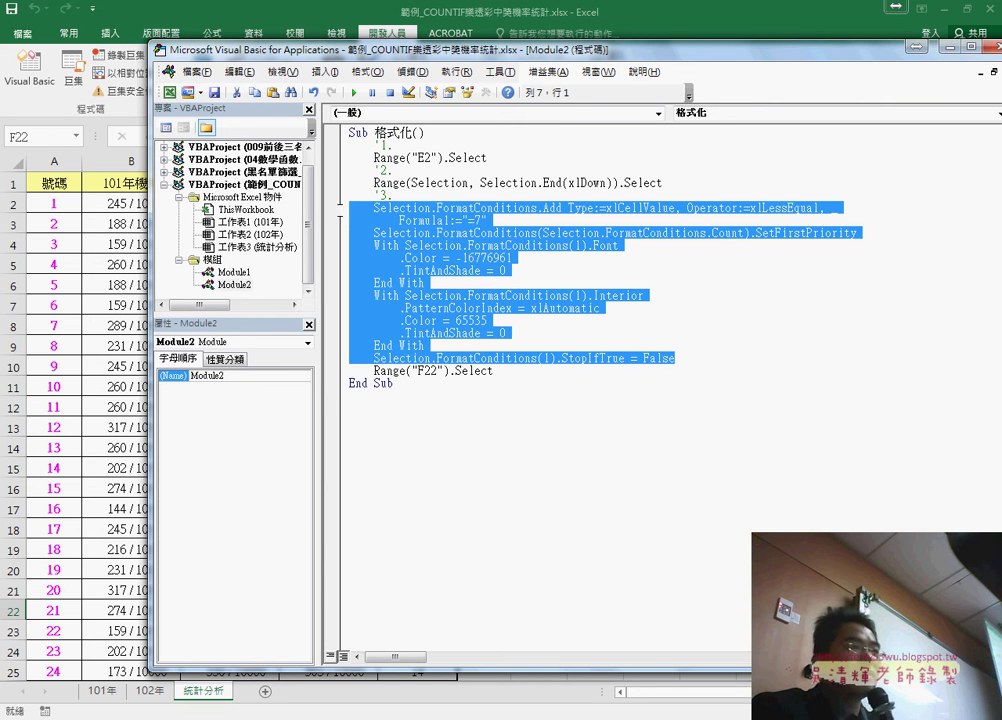
click(689, 363)
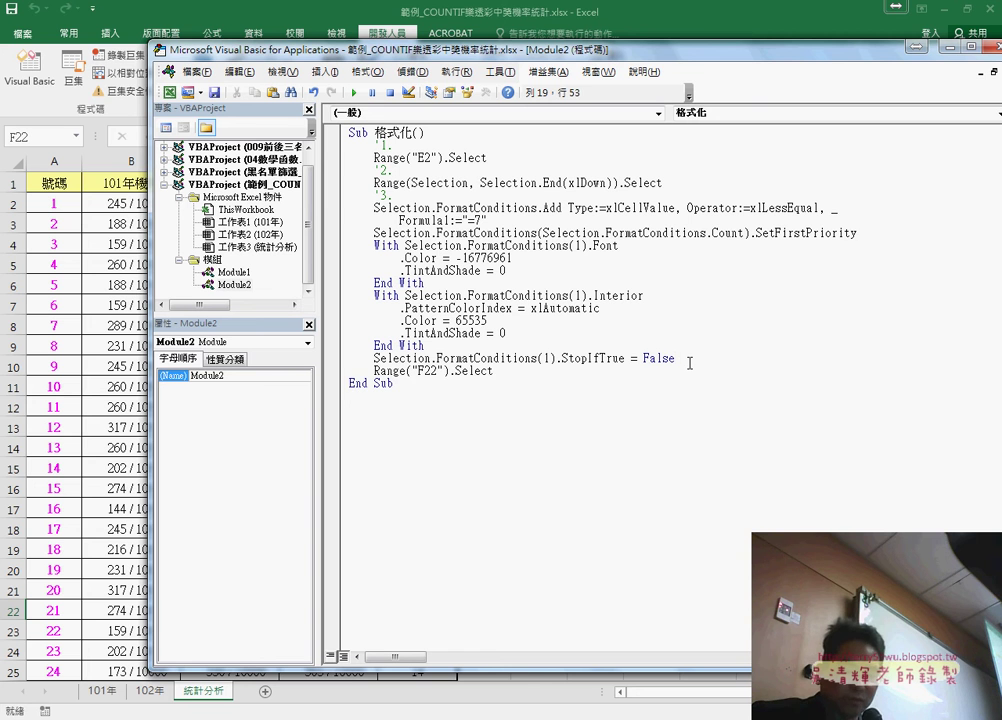
key(Return)
text('4)
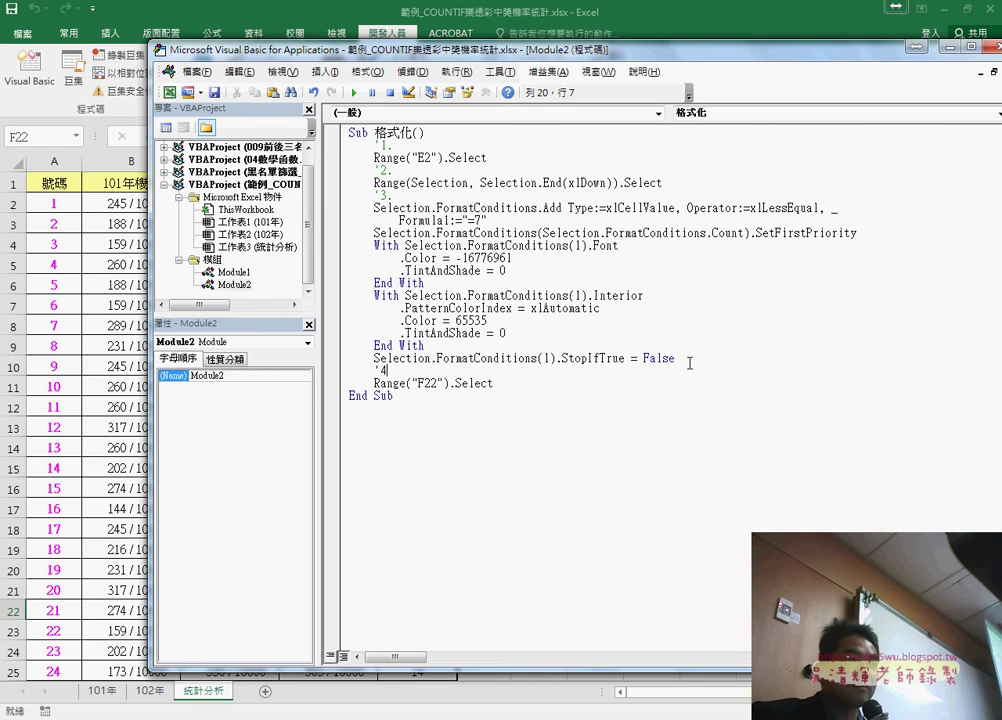
text(.)
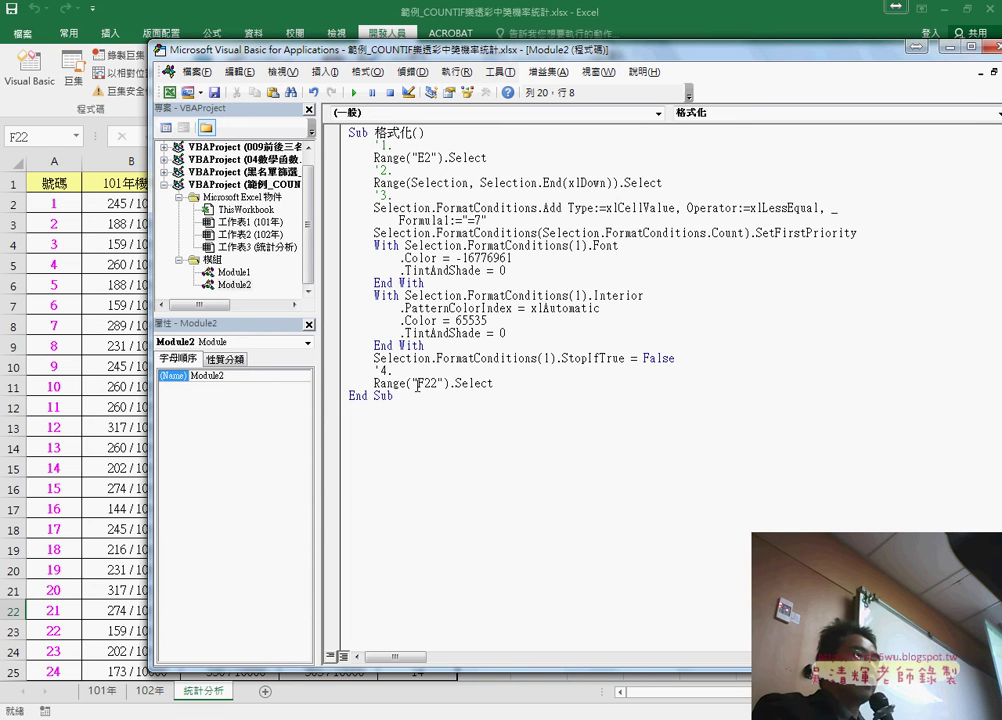
drag(417, 385, 430, 384)
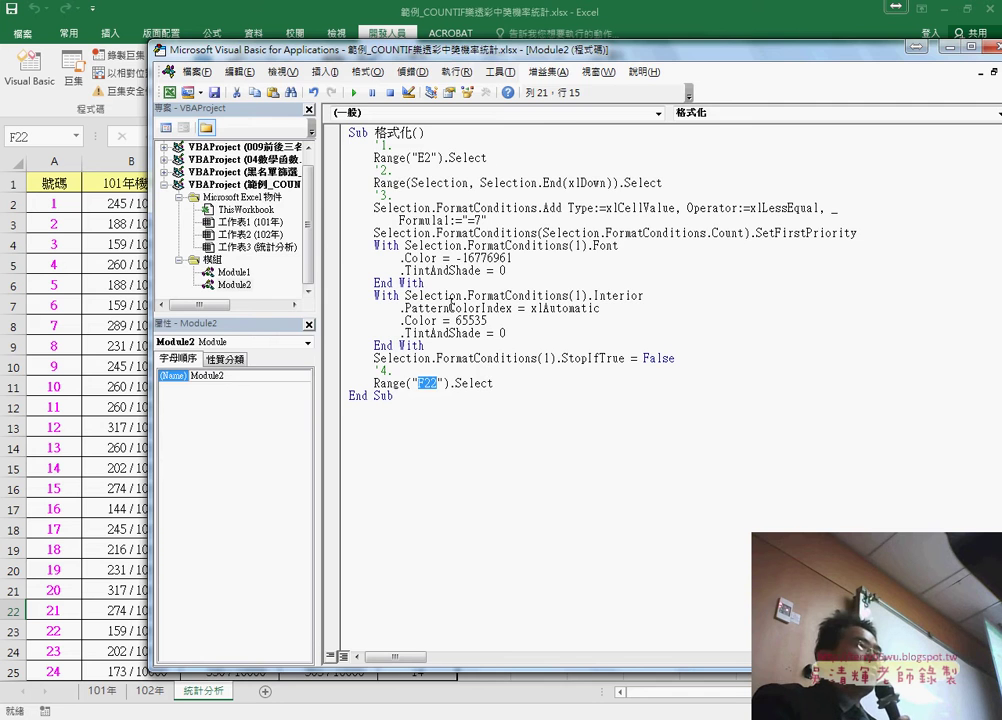
key(alt+F11)
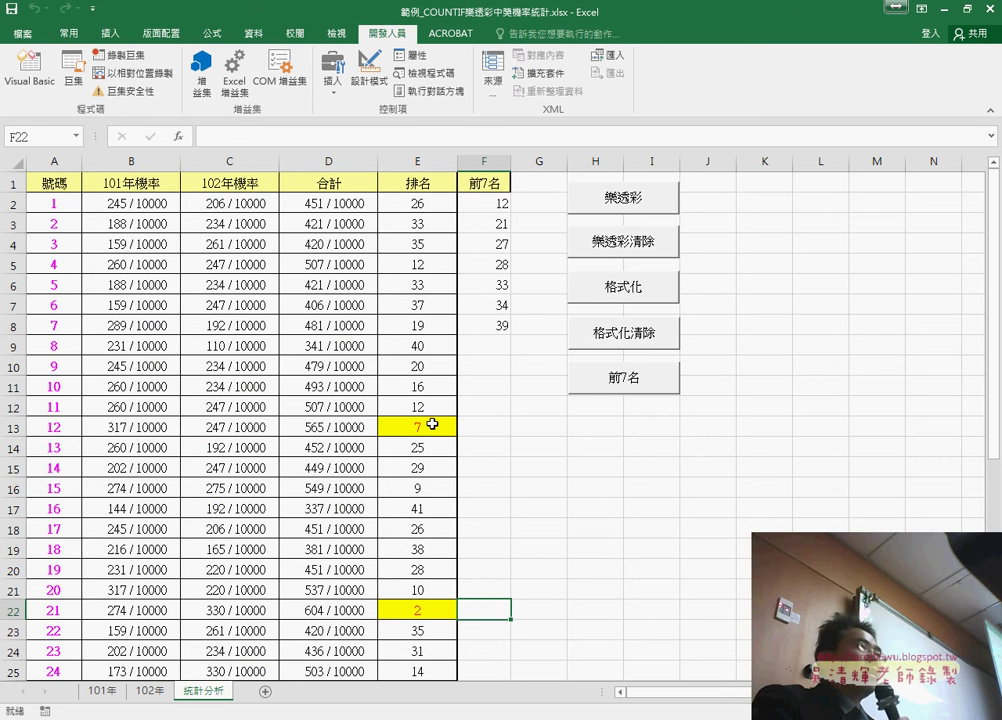
Begin recording a new macro named 格式化清除 in the current workbook.
click(104, 56)
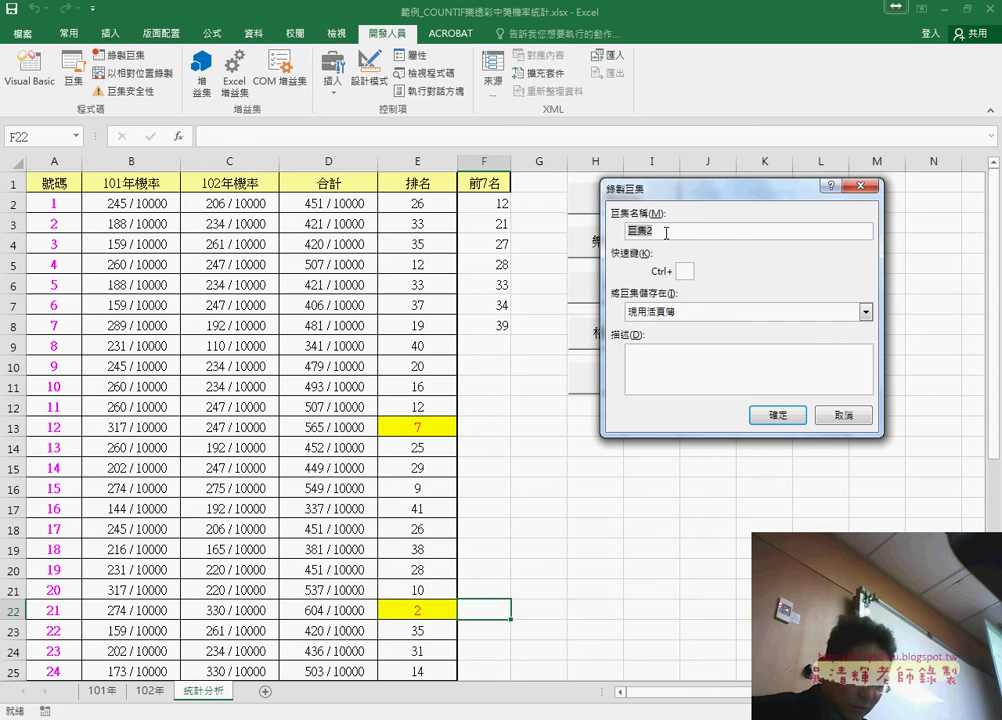
text(v)
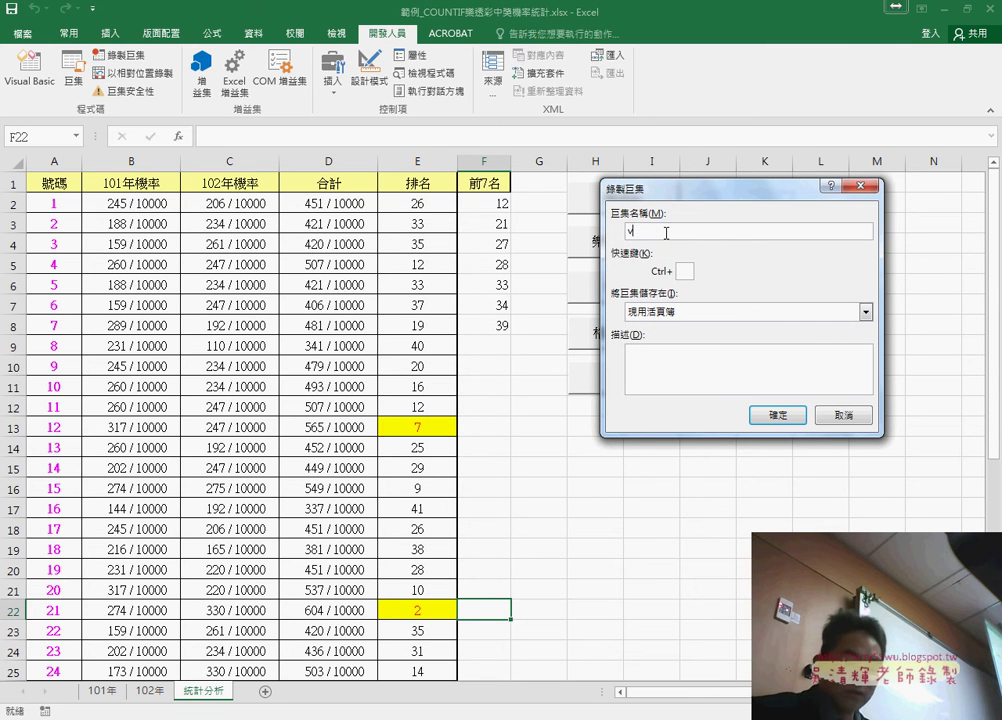
key(BackSpace)
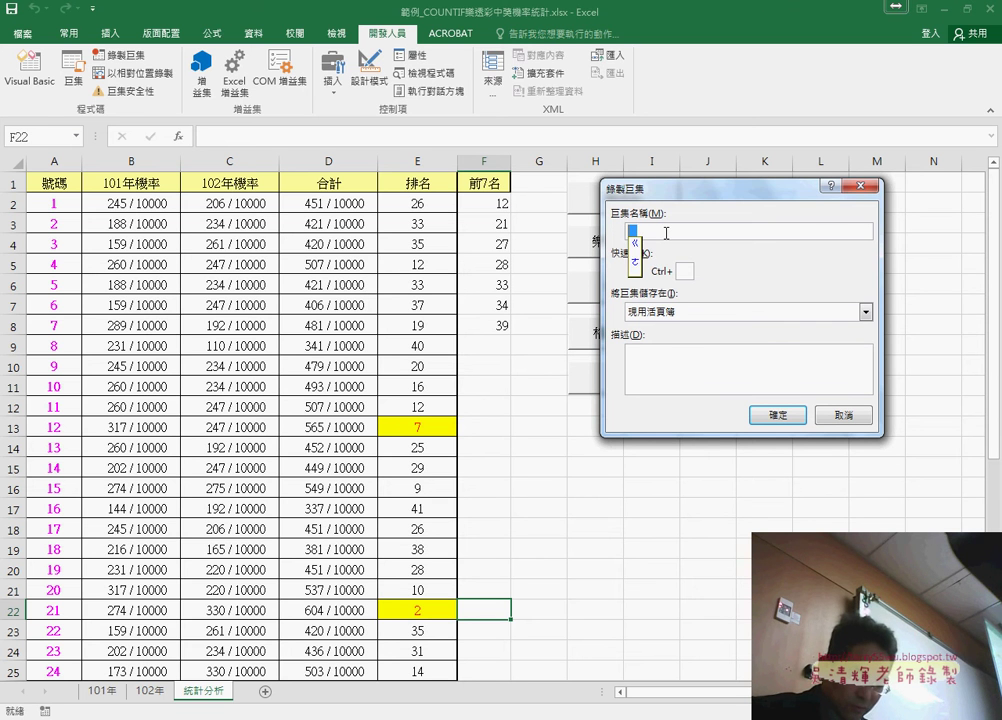
text(格式化6)
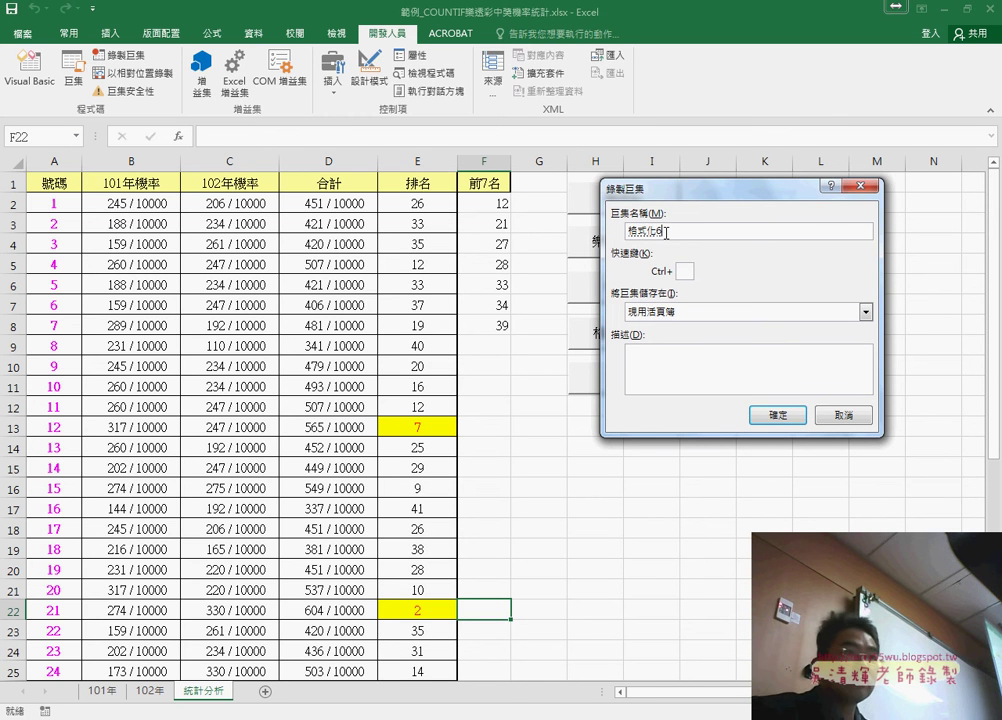
key(Return)
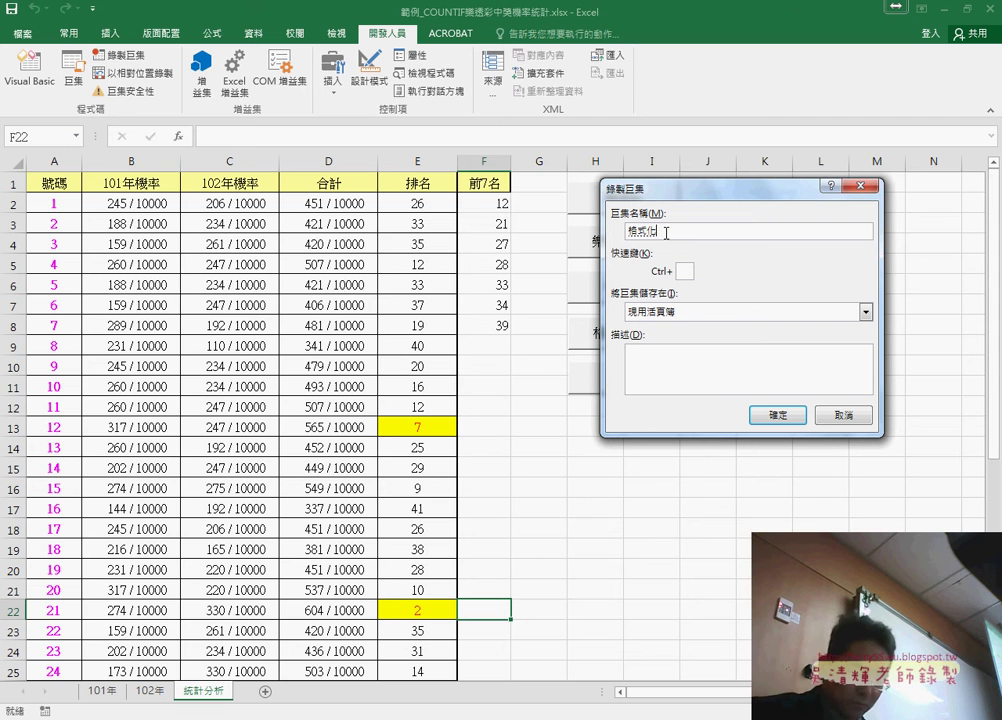
text(清除)
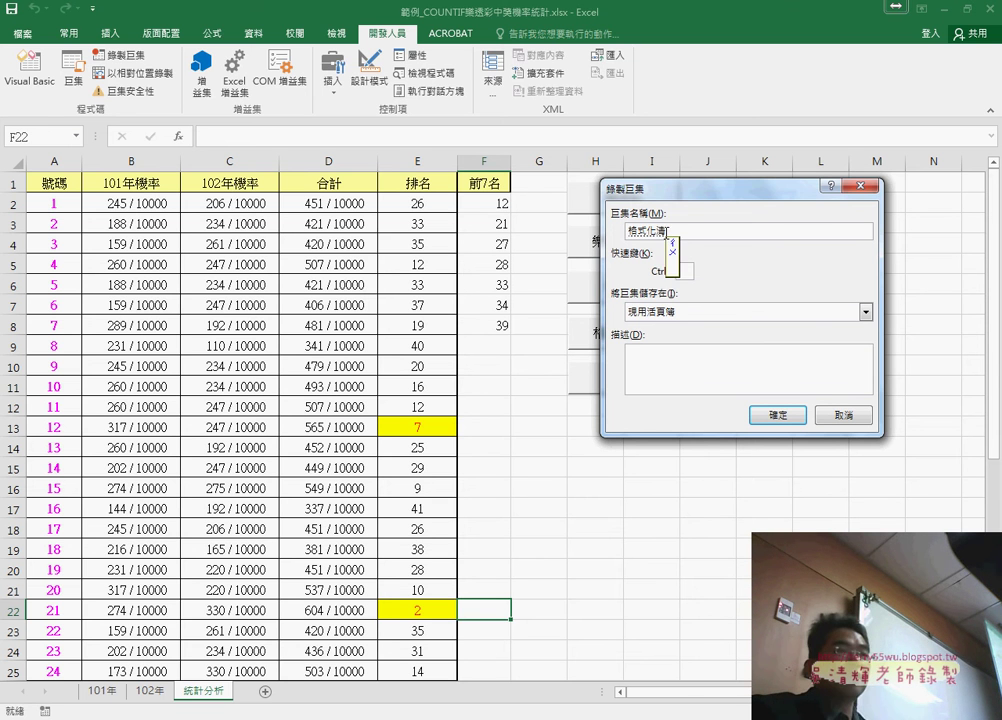
click(777, 414)
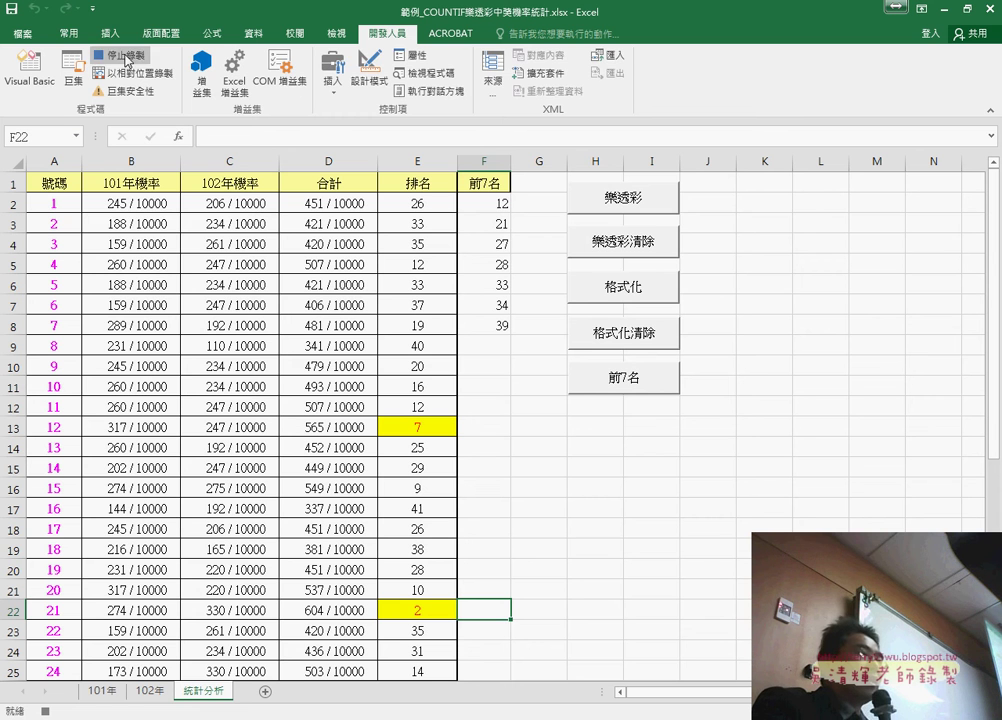
Clear the conditional formatting rules from the entire sheet, removing the yellow rank highlights.
click(70, 33)
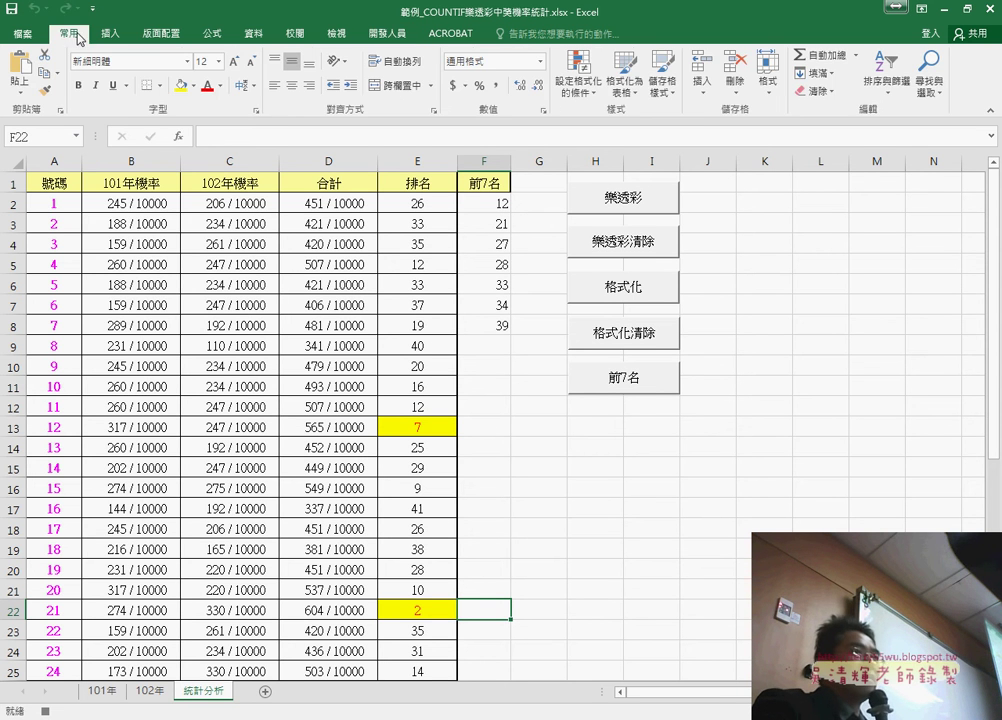
click(579, 75)
mouse_move(620, 304)
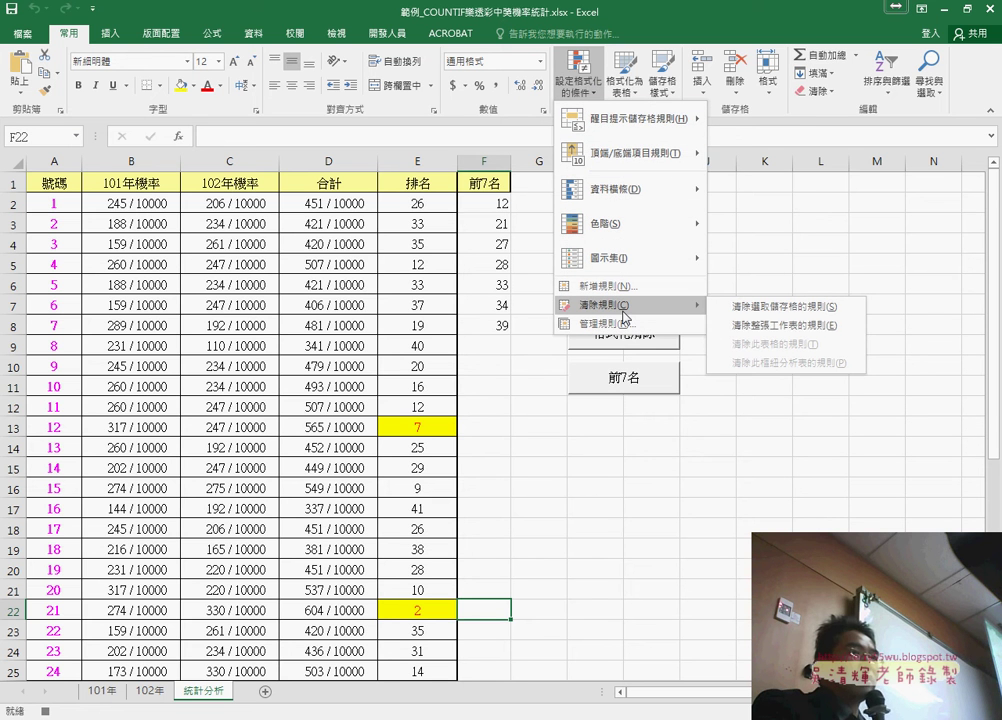
click(777, 326)
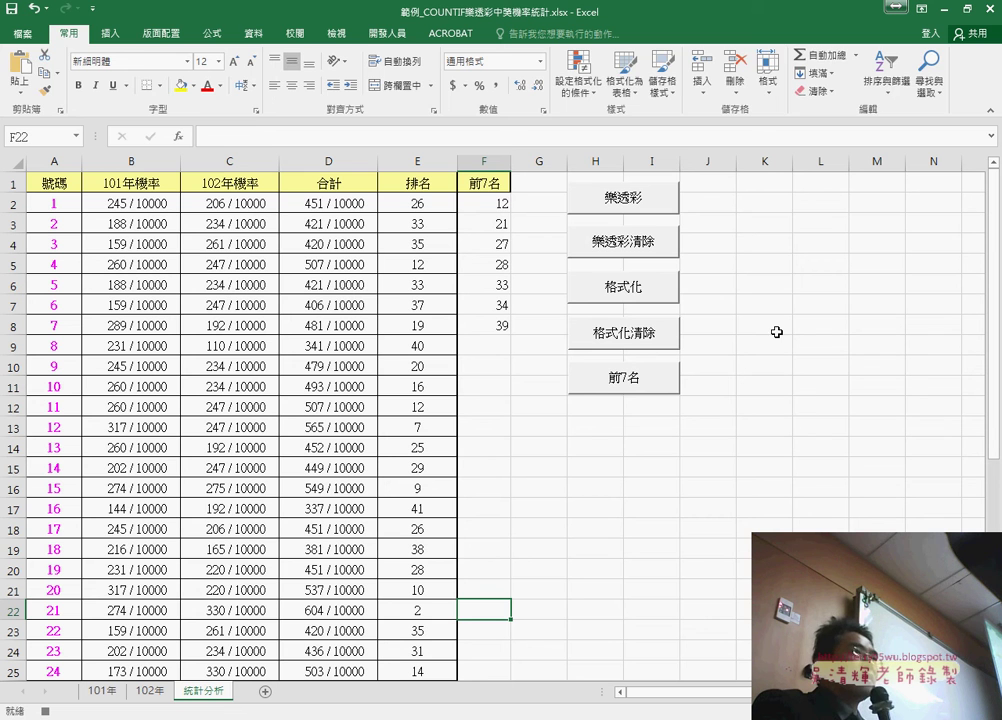
click(397, 38)
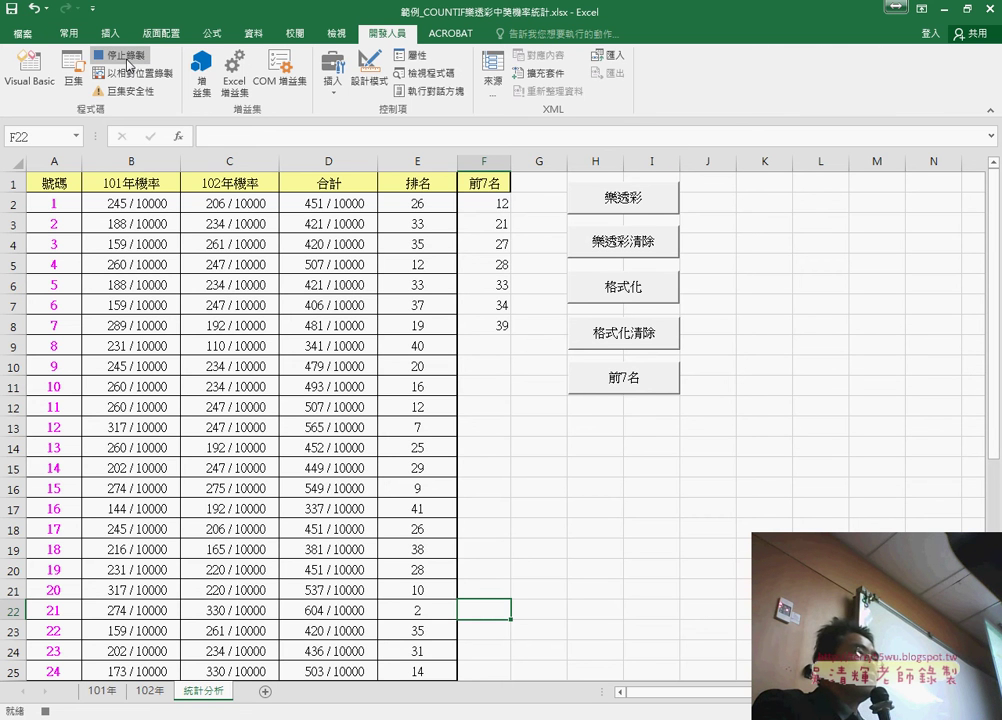
Stop recording and open the 格式化清除 macro in the VBA editor.
click(128, 57)
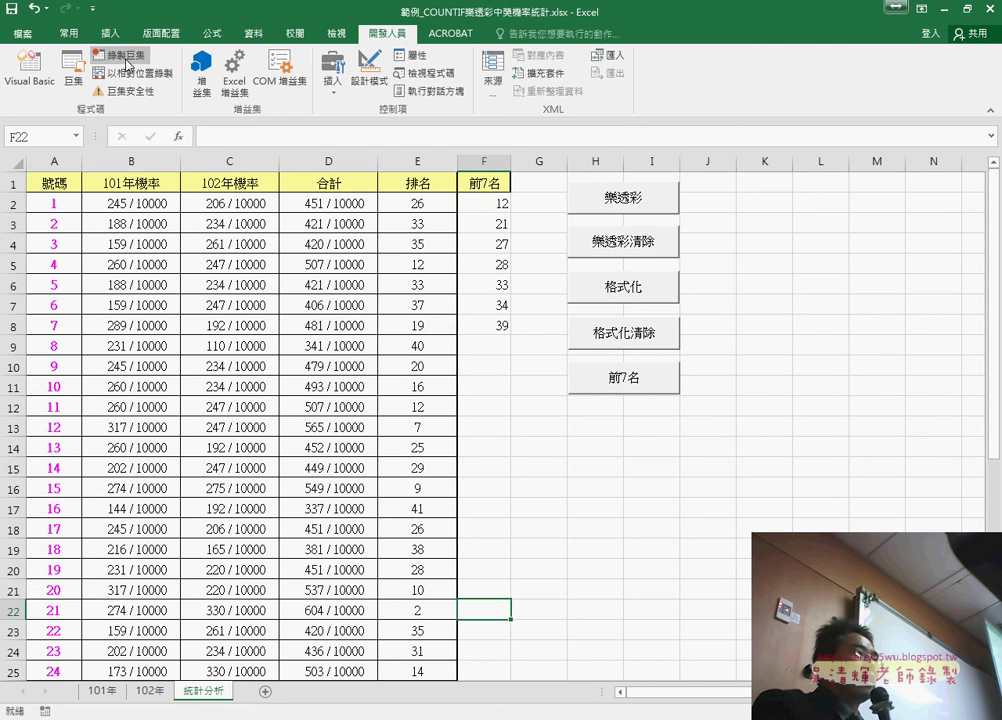
click(73, 68)
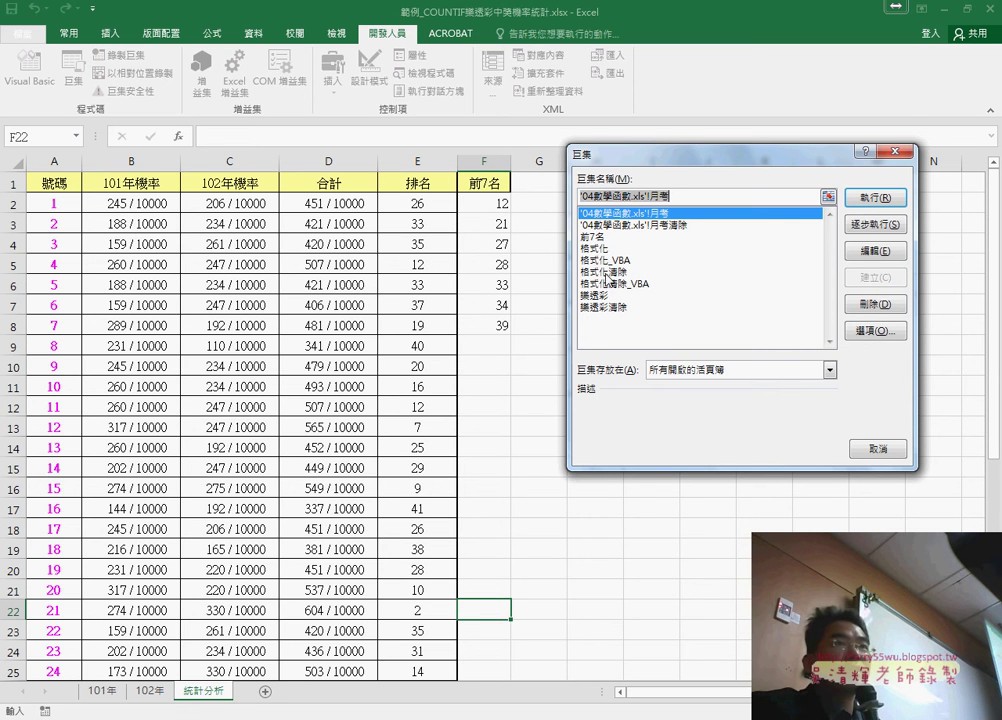
click(607, 272)
click(881, 252)
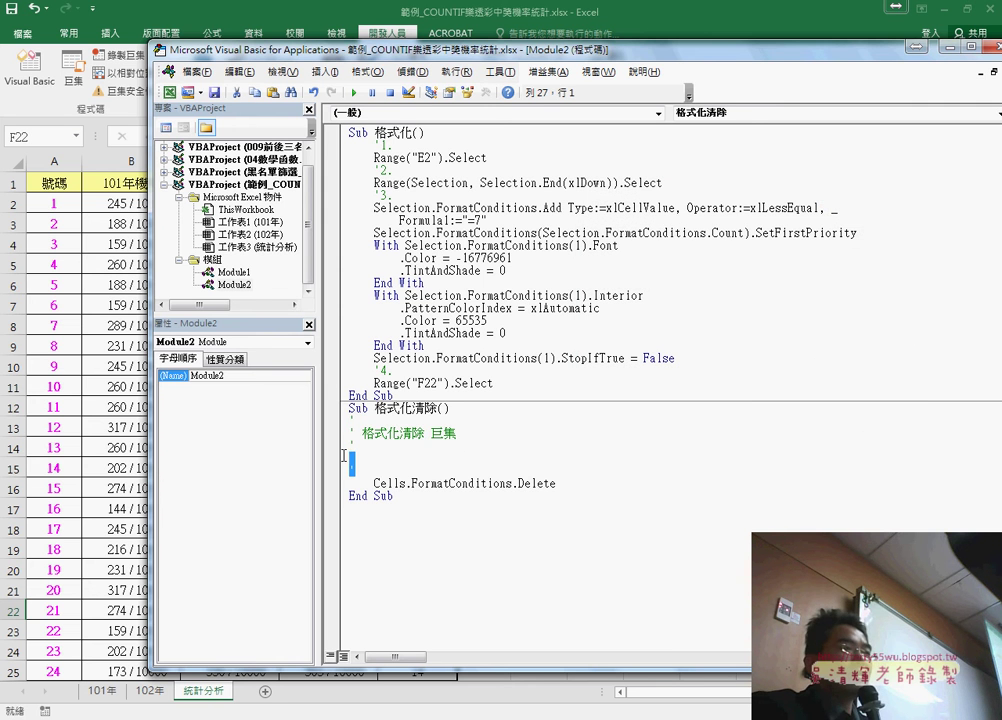
Delete the comment lines so only Cells.FormatConditions.Delete remains in 格式化清除.
drag(341, 470, 341, 420)
key(Delete)
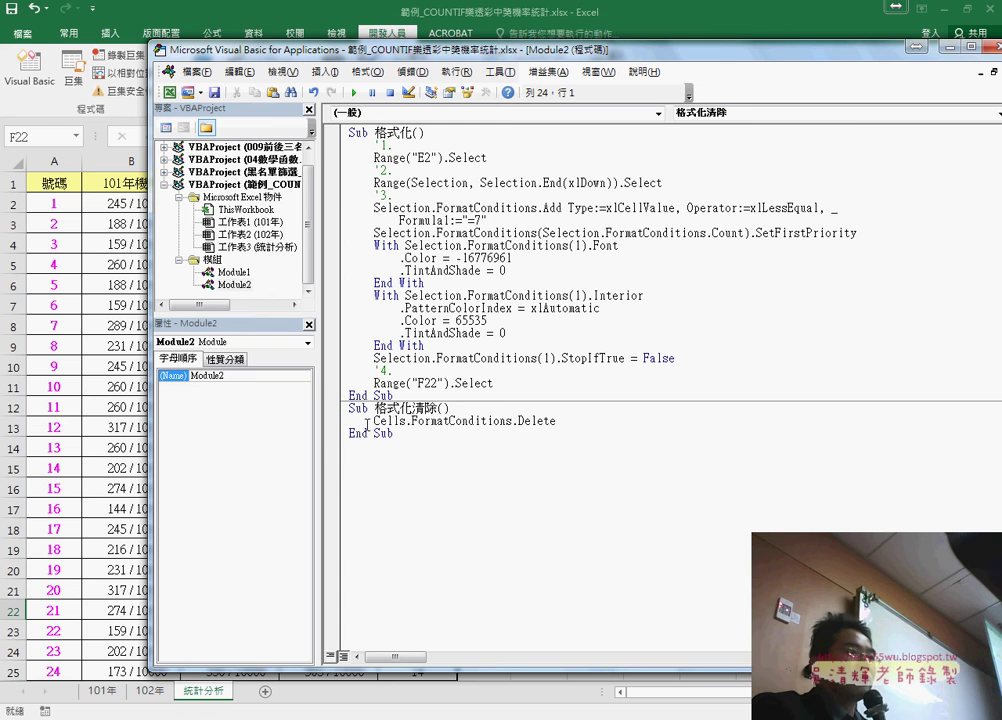
drag(374, 421, 406, 422)
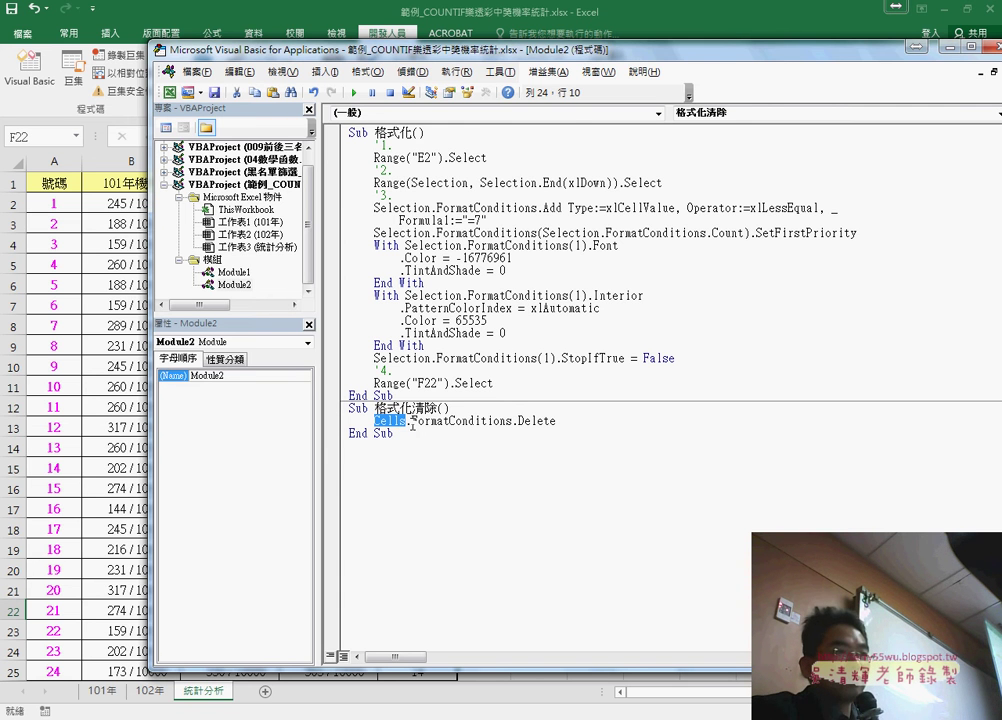
drag(556, 421, 374, 422)
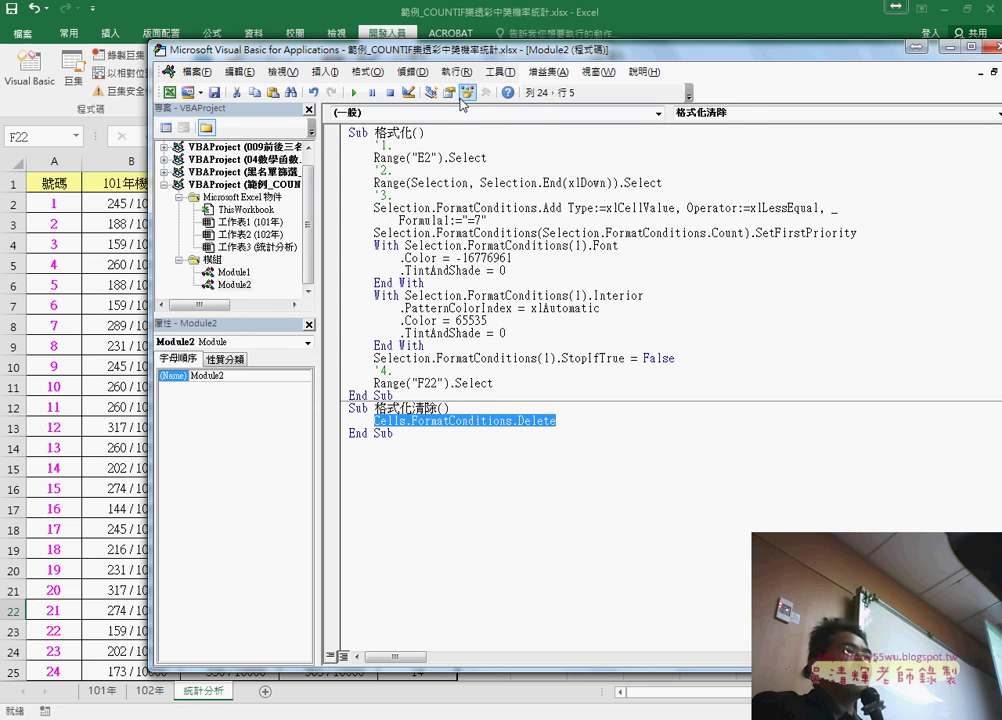
drag(459, 58, 450, 58)
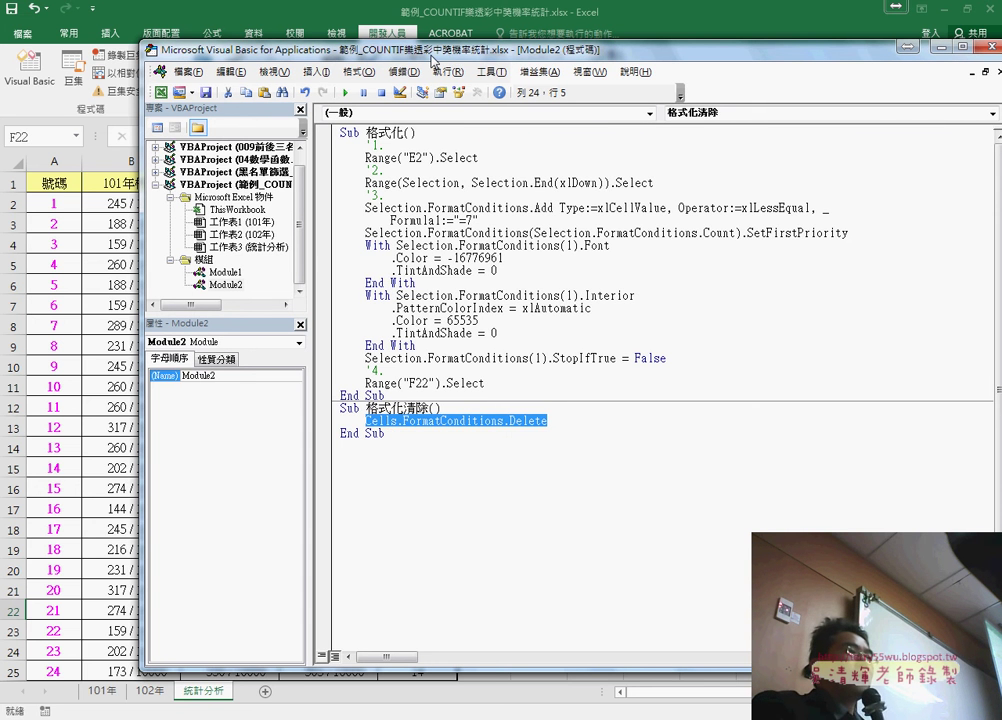
click(397, 270)
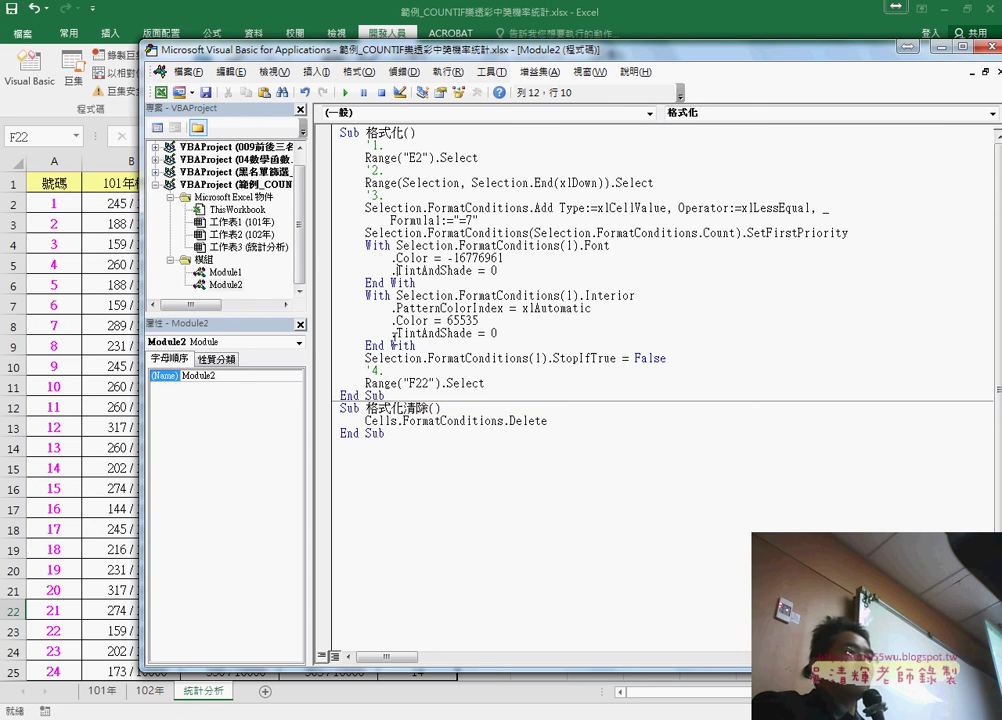
click(392, 436)
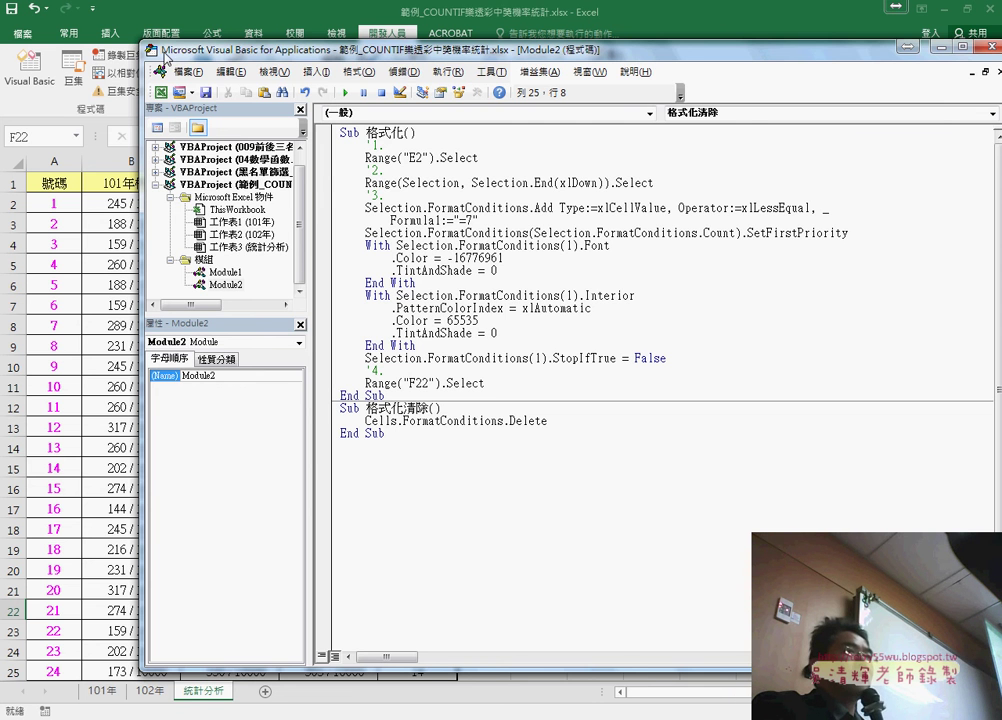
Draw a form button below the existing buttons and assign it the 格式化 macro.
click(730, 32)
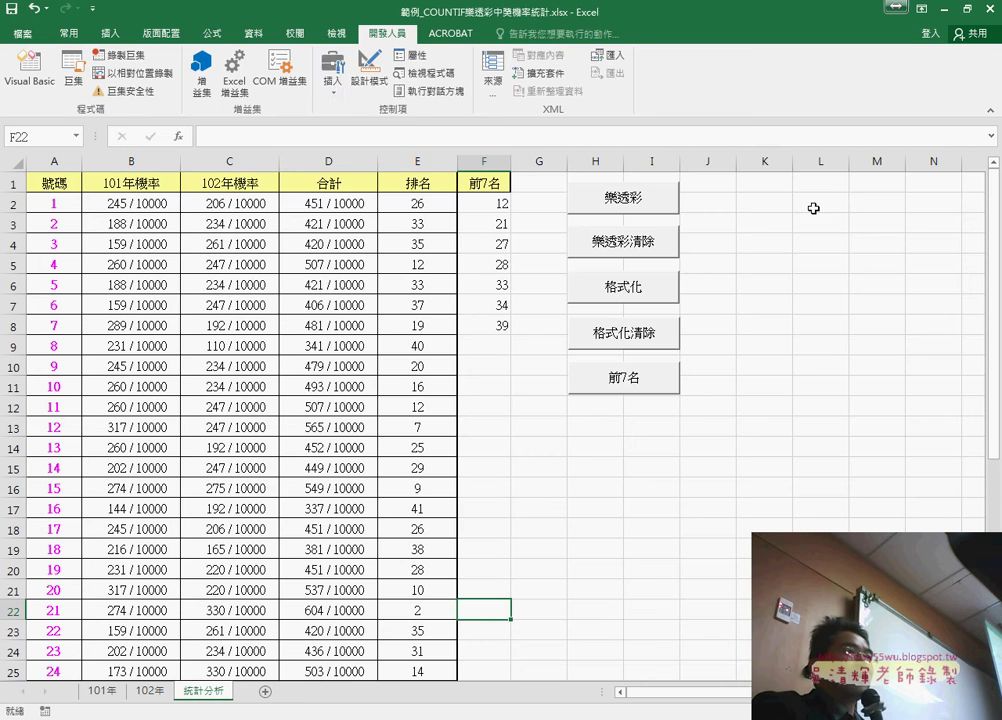
click(333, 72)
click(325, 125)
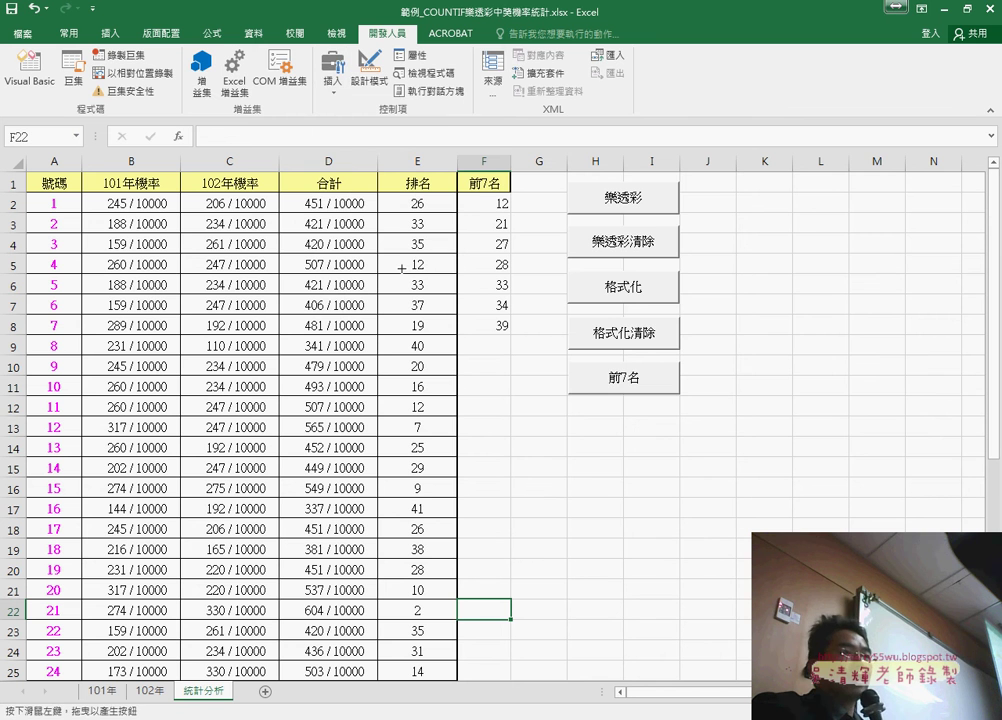
drag(570, 380, 687, 425)
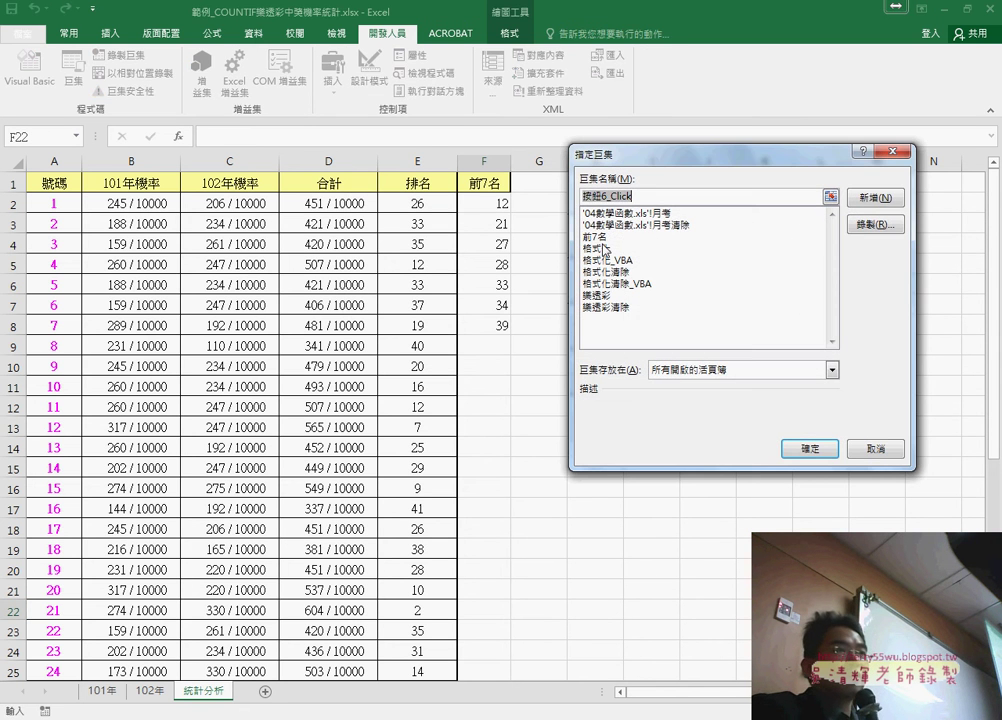
click(600, 248)
right_click(598, 197)
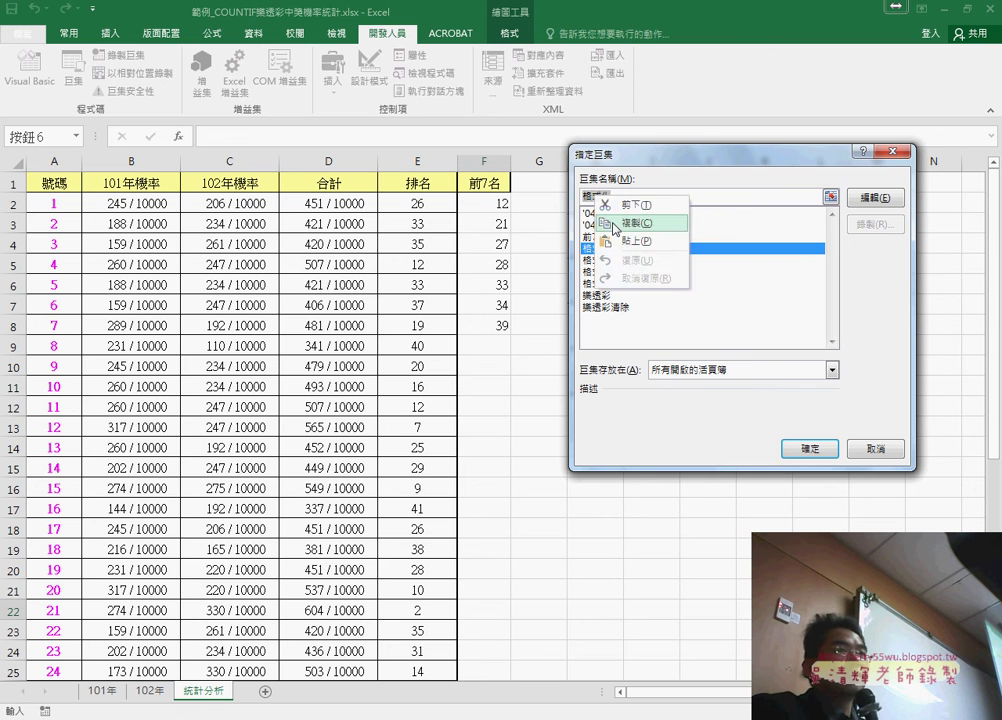
click(630, 220)
click(809, 452)
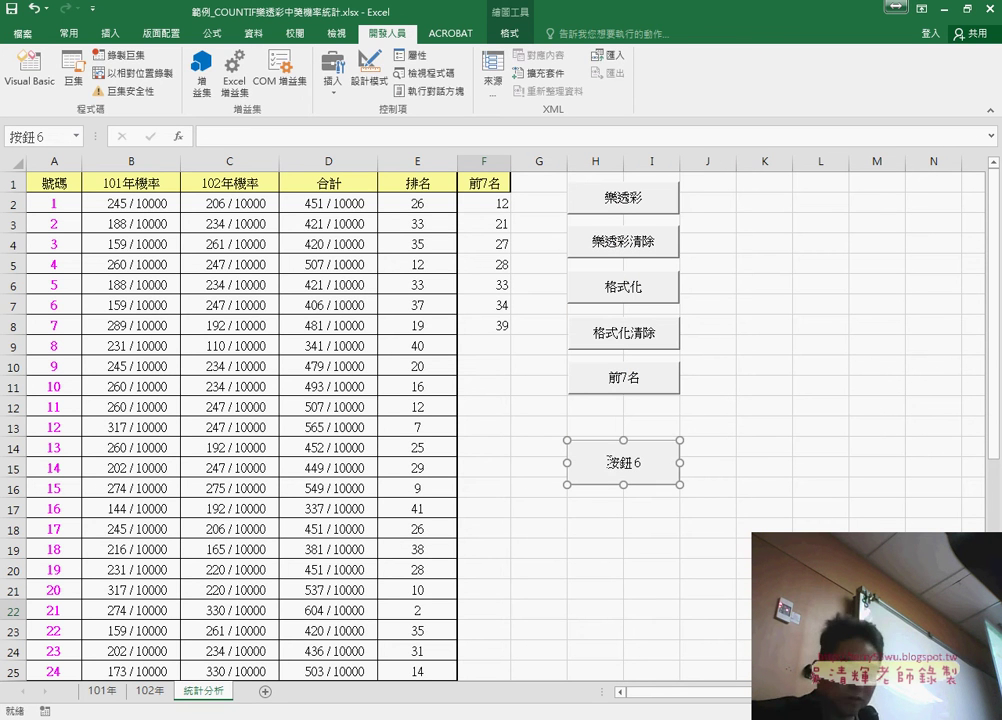
Label the new button 格式化.
click(611, 462)
key(ctrl+a)
key(Delete)
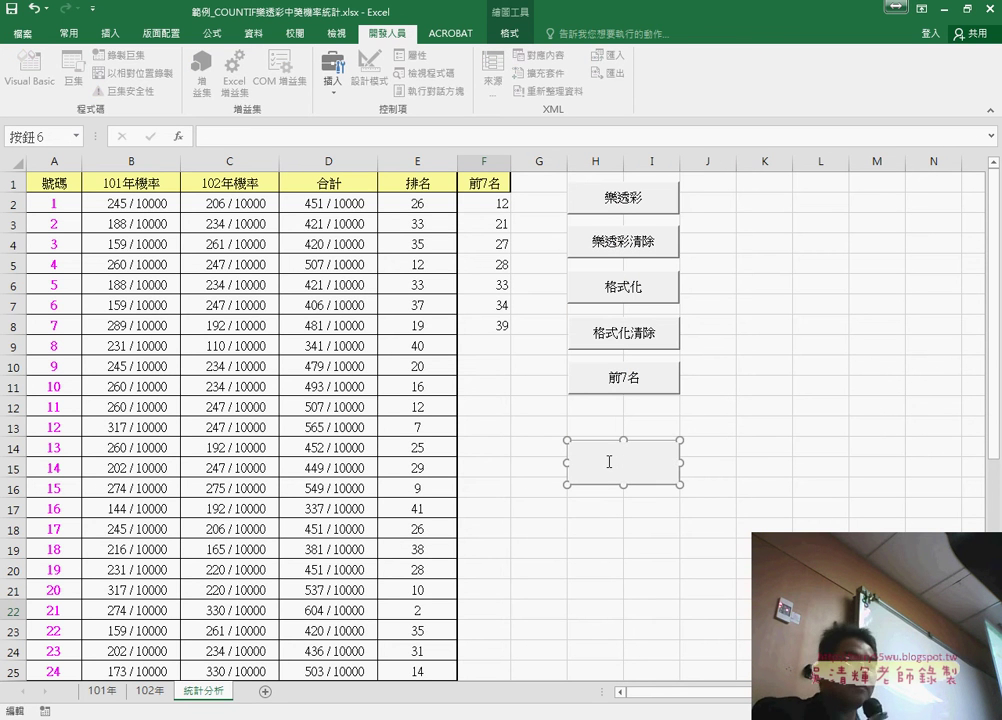
text(格式化)
click(765, 387)
Copy the 格式化 button below it and assign the copy the 格式化清除 macro.
right_click(642, 472)
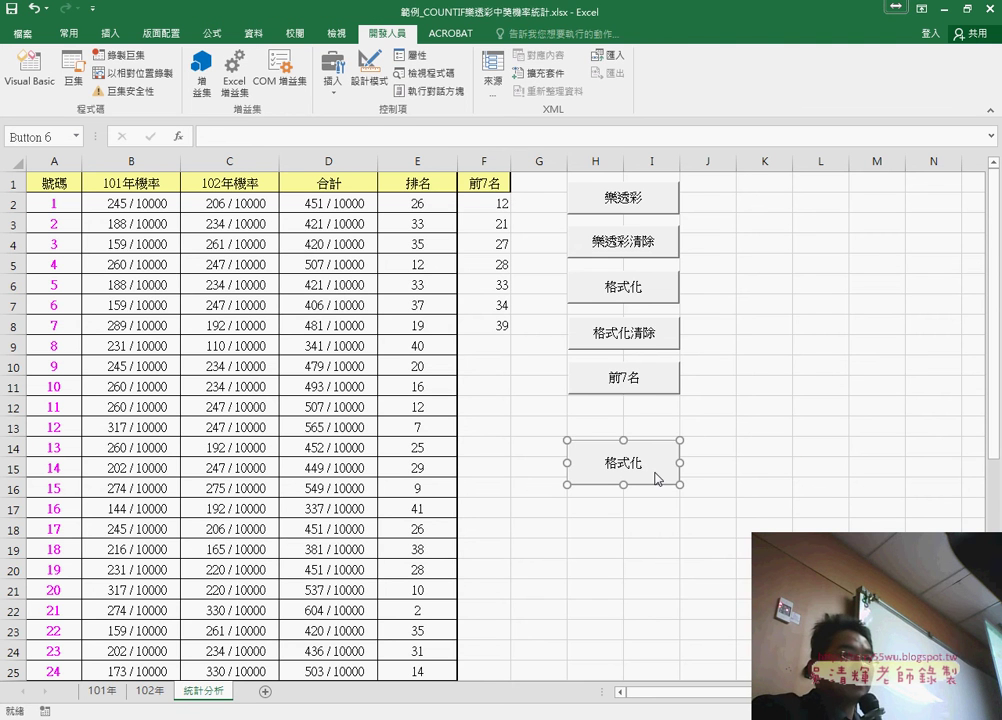
key(Escape)
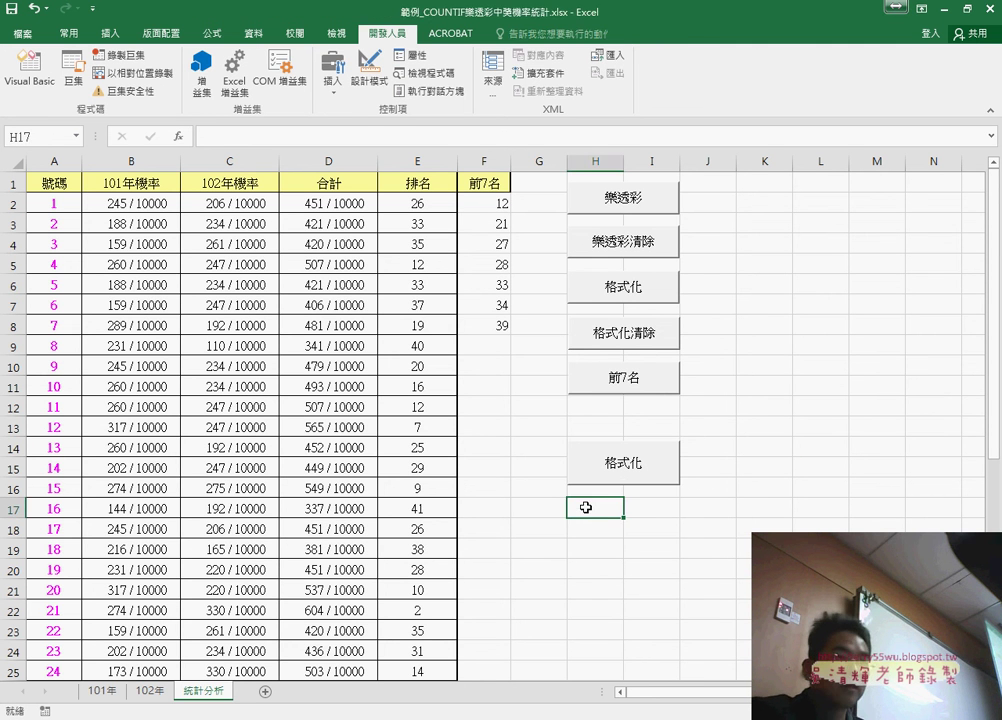
mouse_move(627, 466)
mouse_down()
mouse_move(627, 527)
mouse_move(604, 499)
mouse_up()
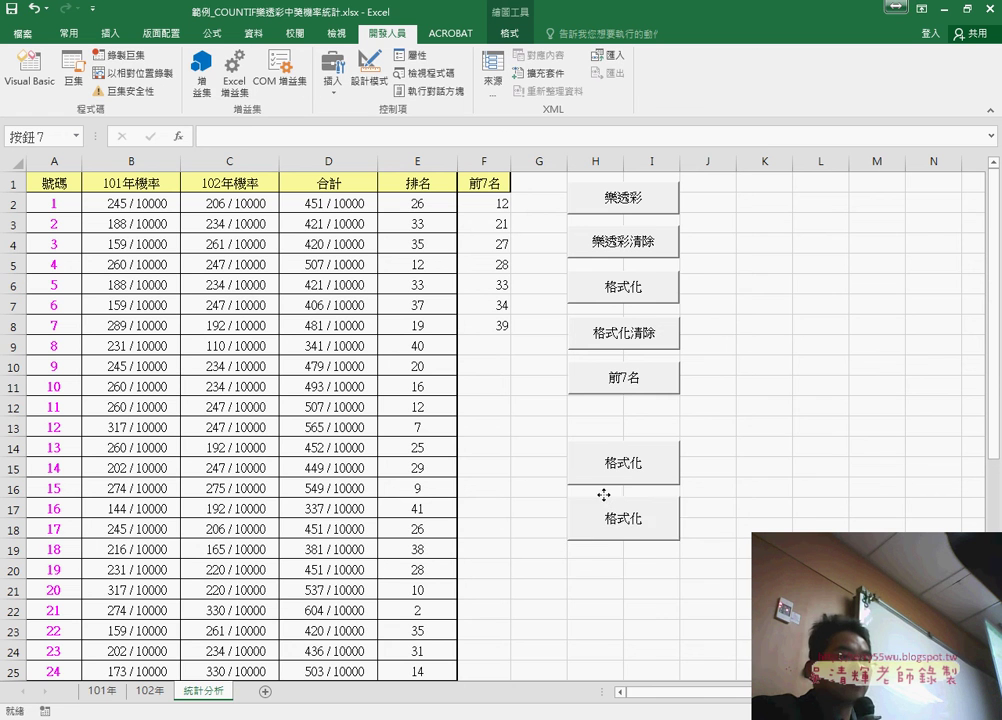
right_click(606, 514)
click(657, 641)
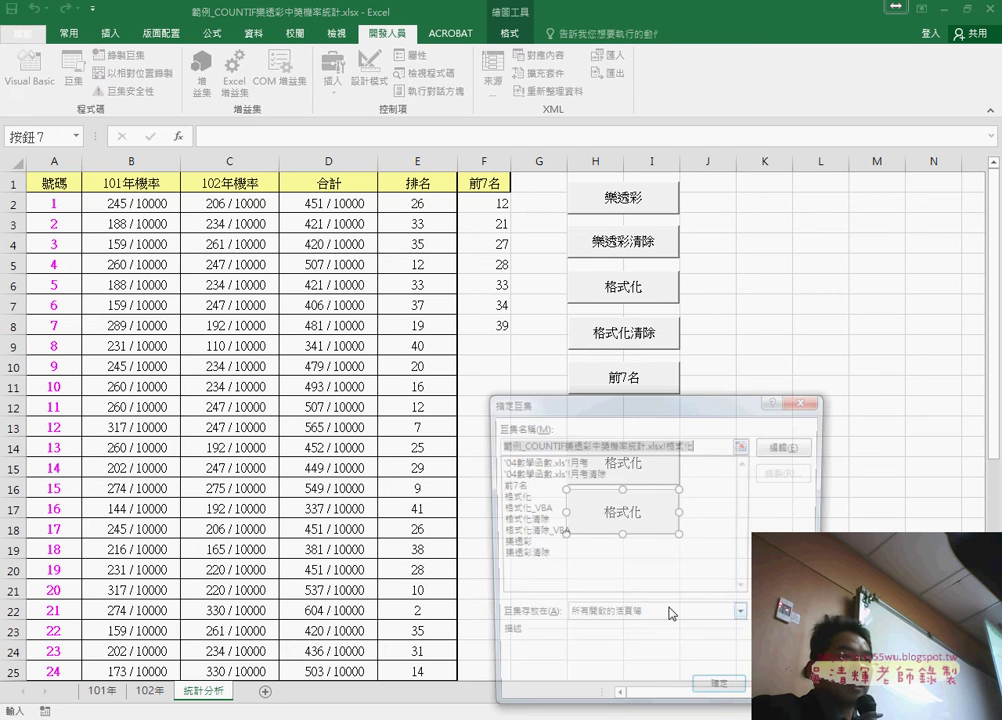
click(540, 520)
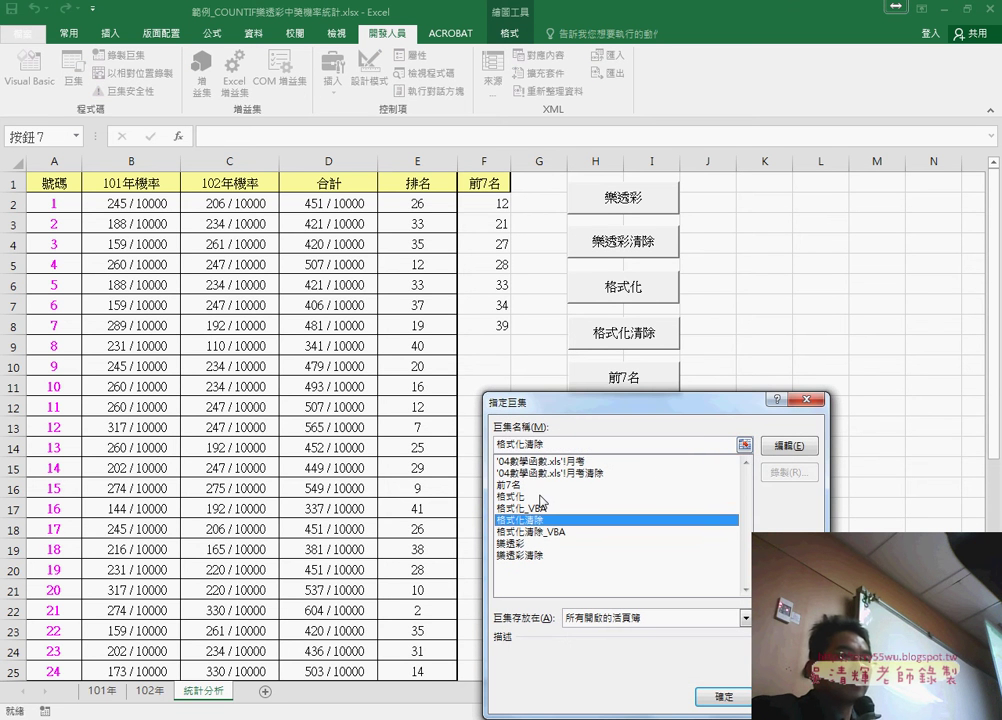
double_click(520, 443)
right_click(510, 443)
click(540, 474)
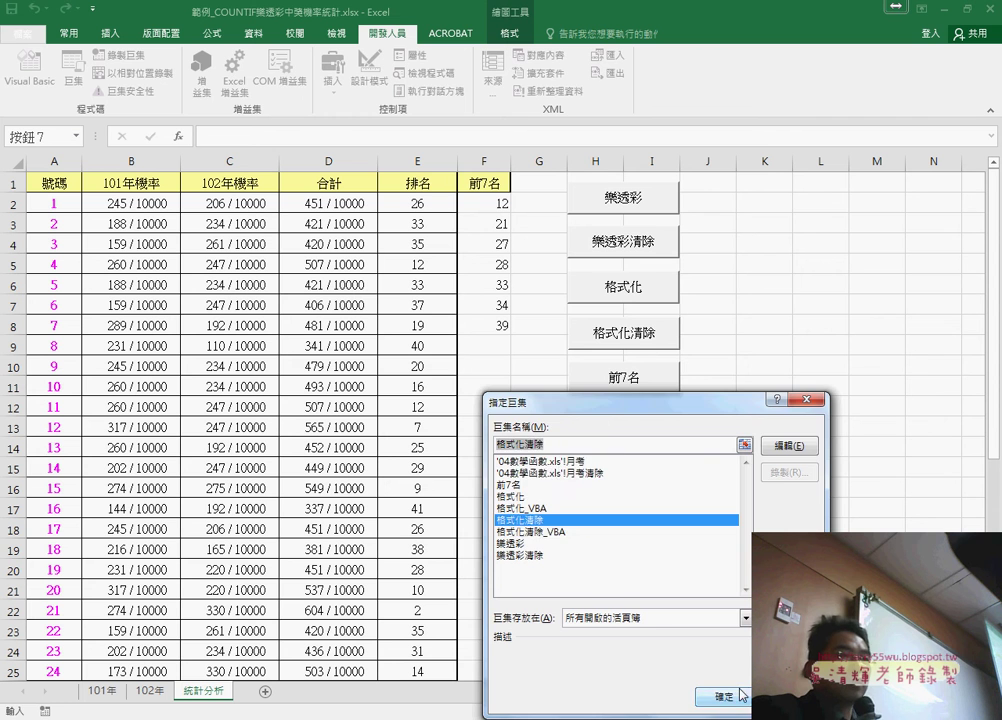
click(722, 697)
Relabel the copied button 格式化清除.
click(608, 512)
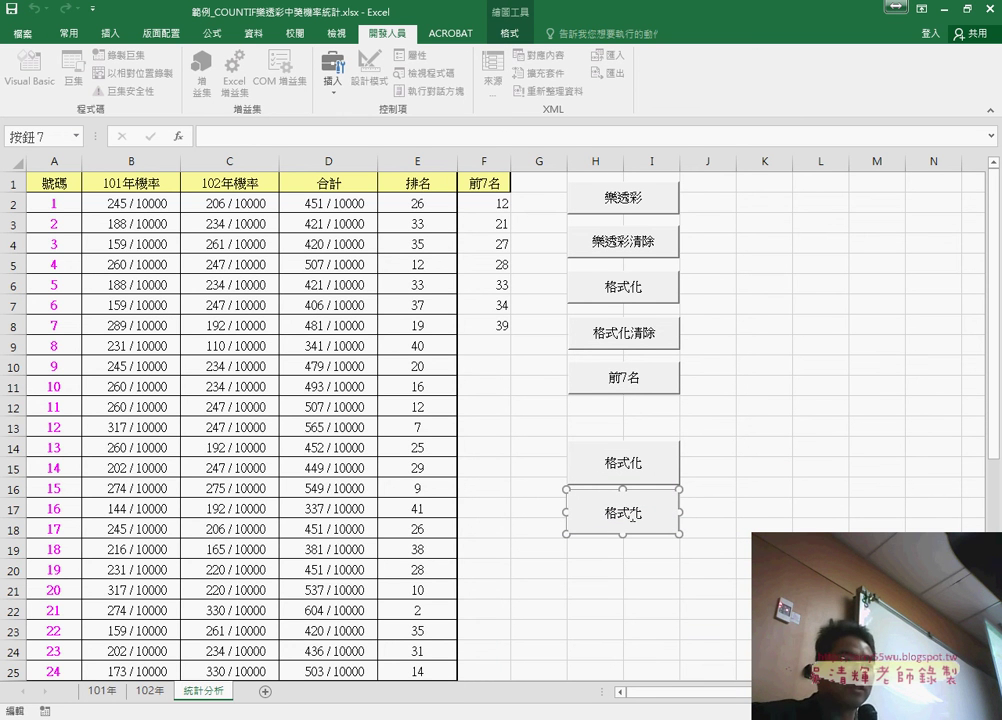
key(ctrl+a)
key(BackSpace)
key(ctrl+v)
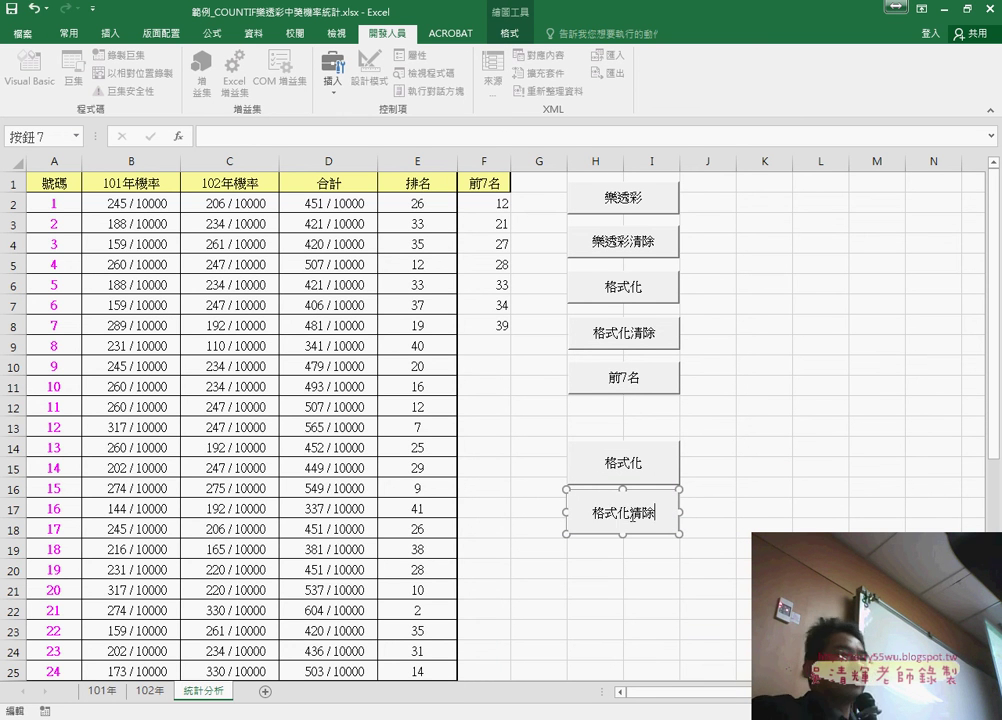
click(748, 488)
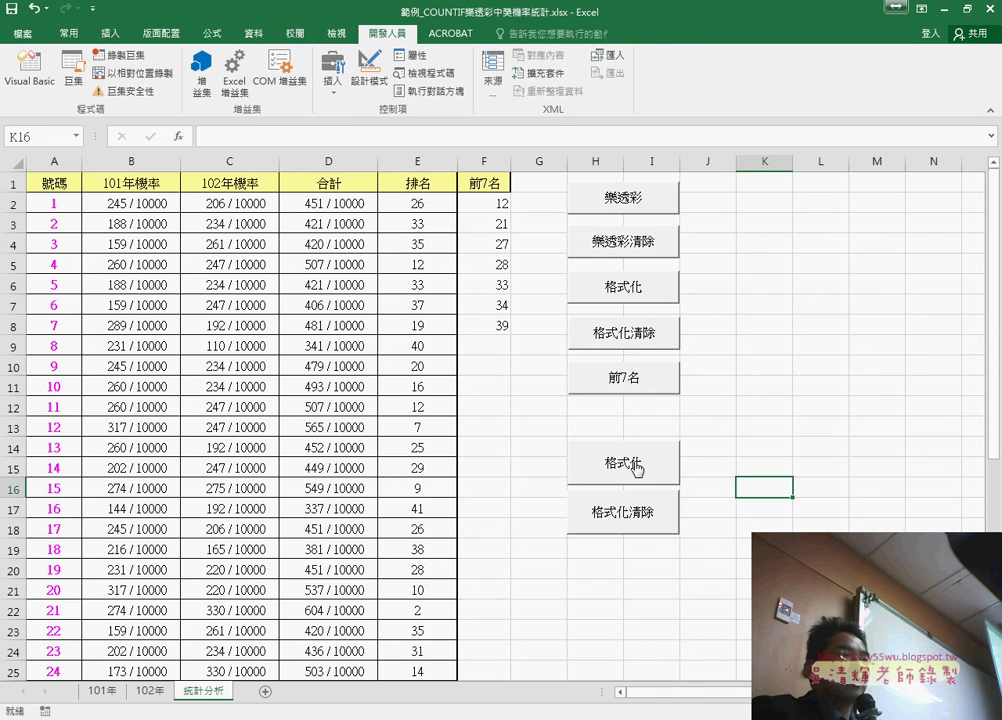
click(633, 465)
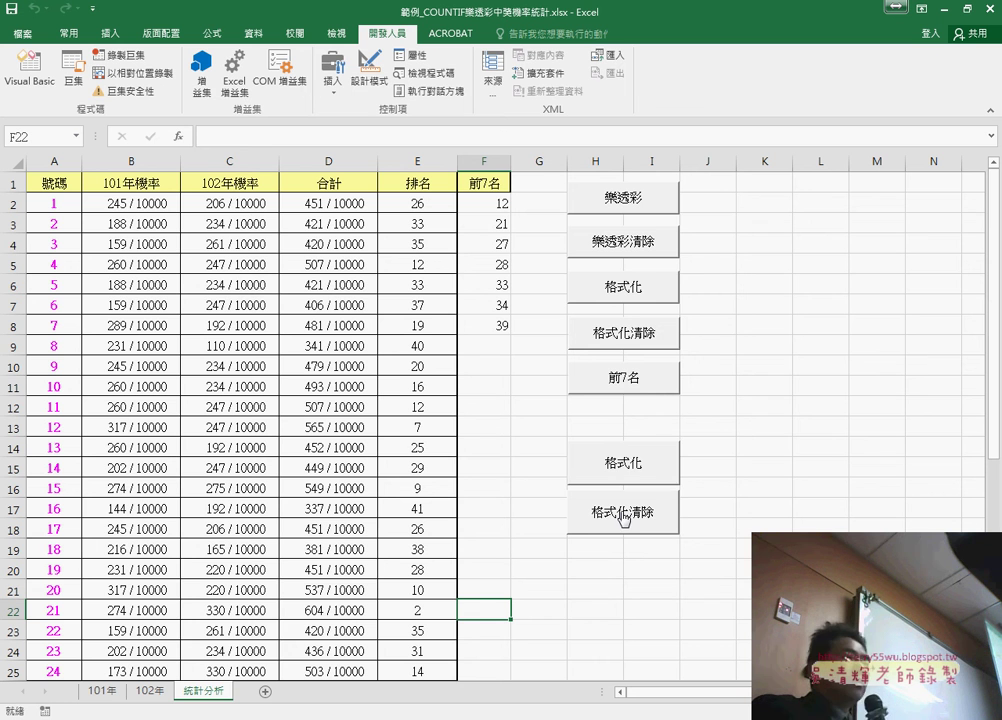
click(636, 472)
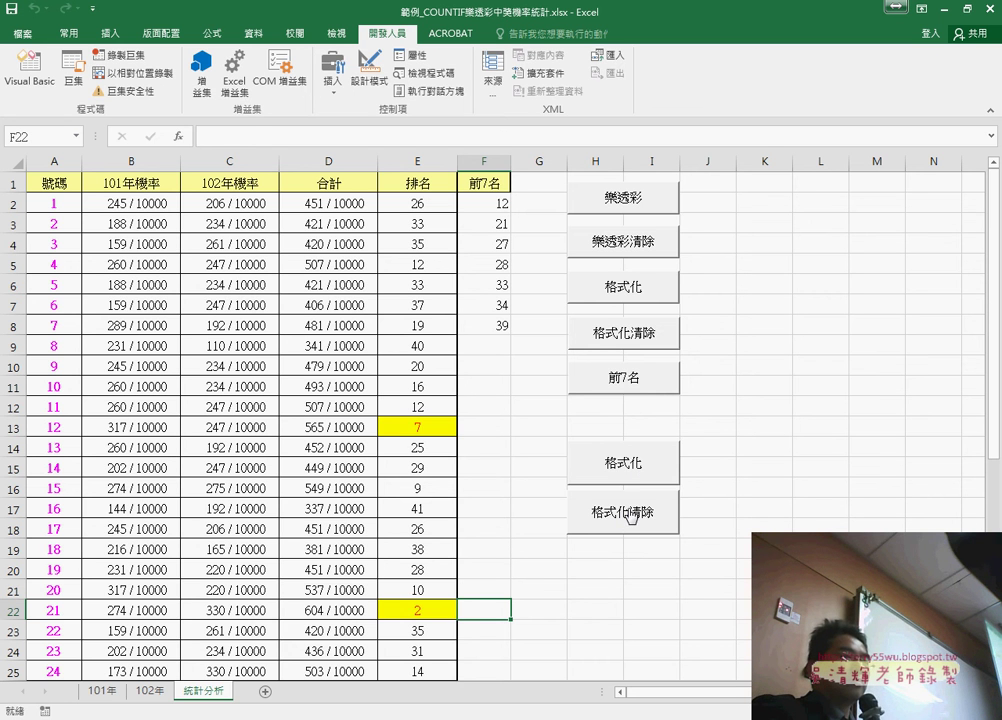
click(638, 510)
click(642, 468)
click(635, 518)
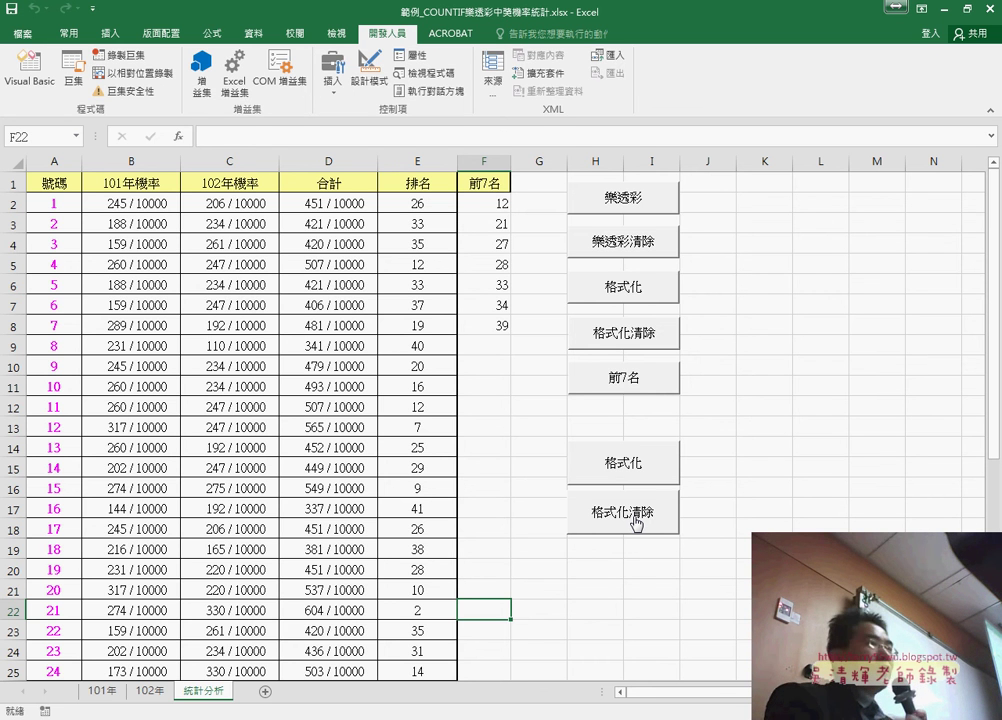
right_click(621, 465)
click(673, 594)
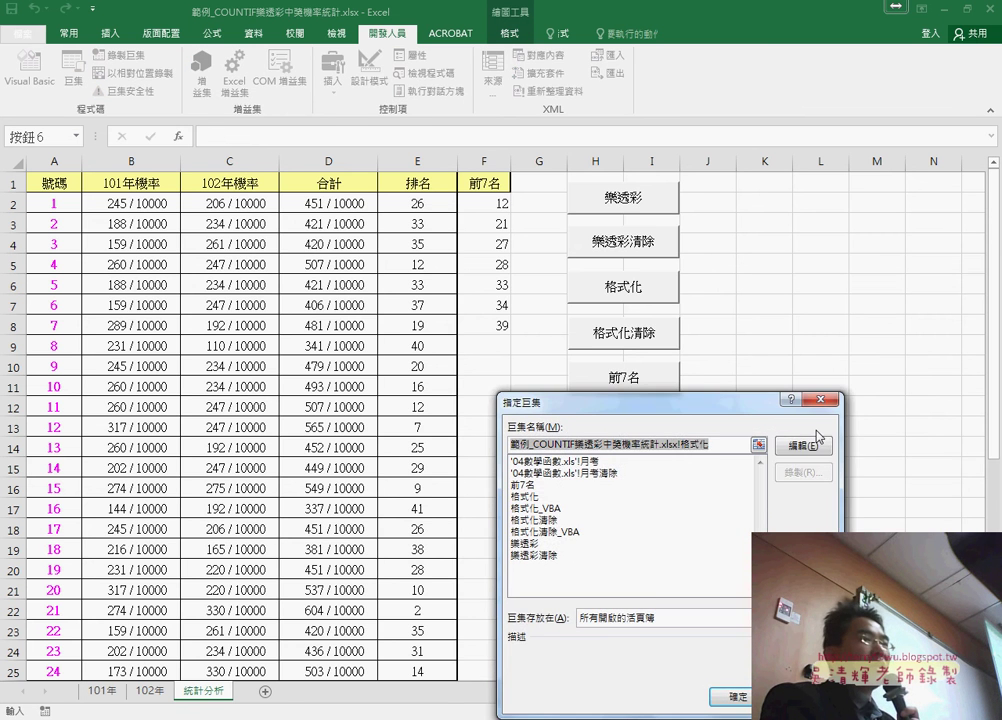
click(852, 454)
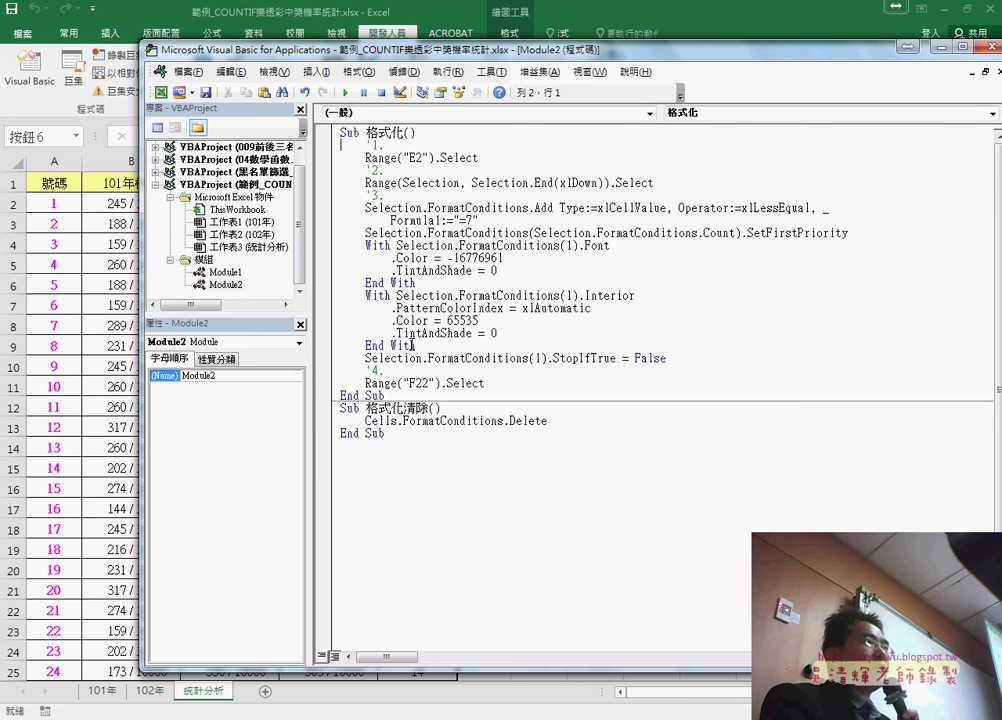
click(328, 16)
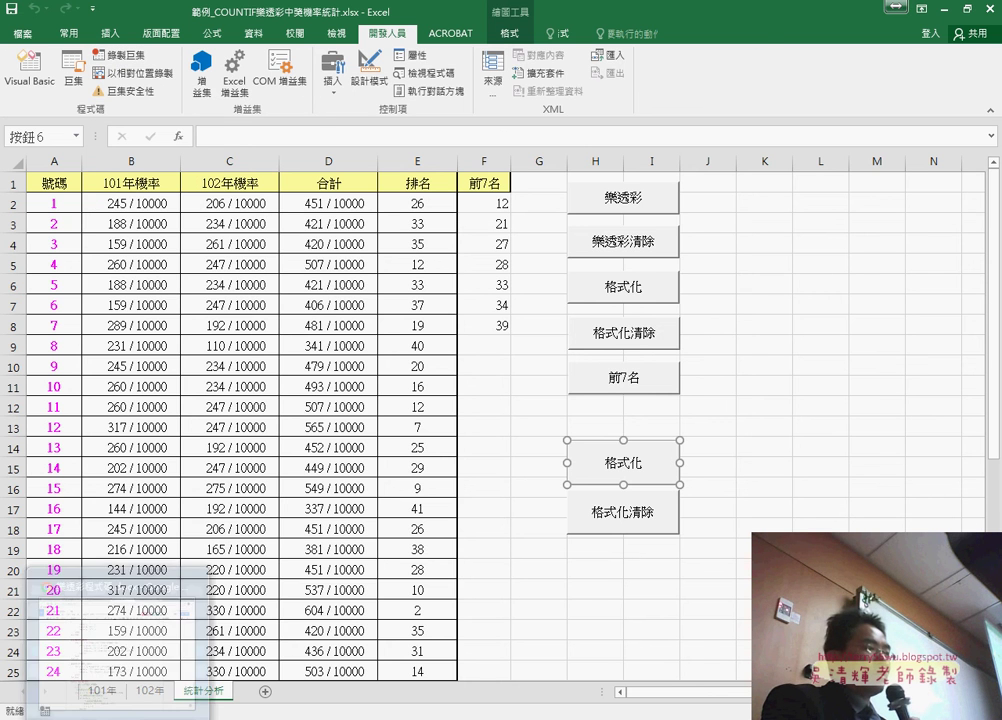
Scroll the 樂透彩程式碼.docx notes to the 巨集錄製 section, ending after Cells.FormatConditions.Delete.
click(161, 676)
scroll(548, 402, down, 2)
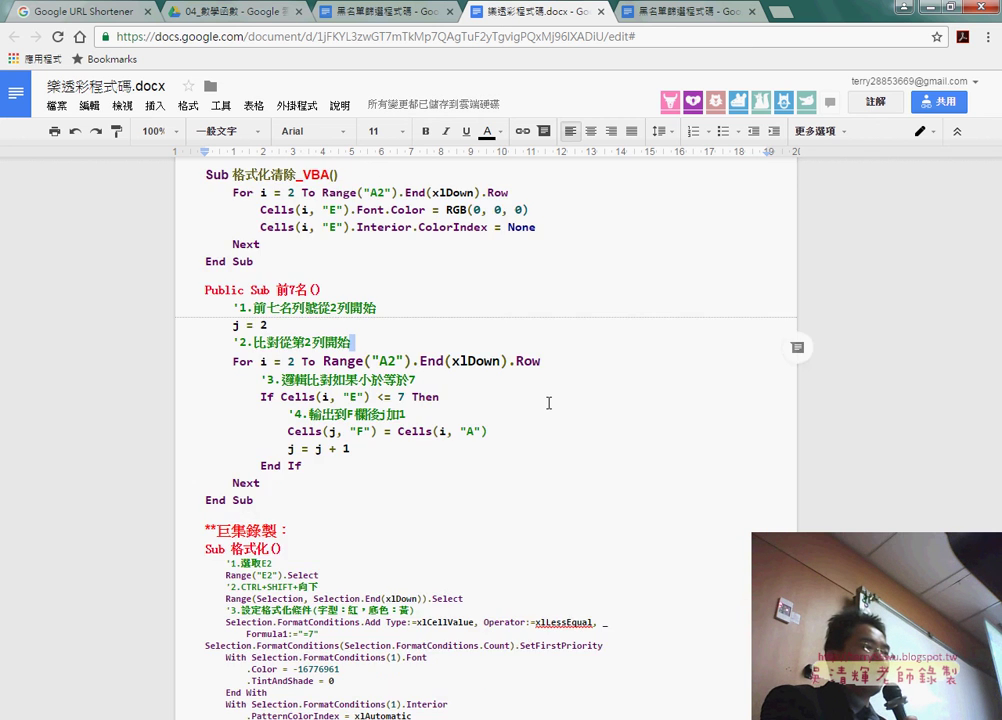
scroll(548, 402, down, 3)
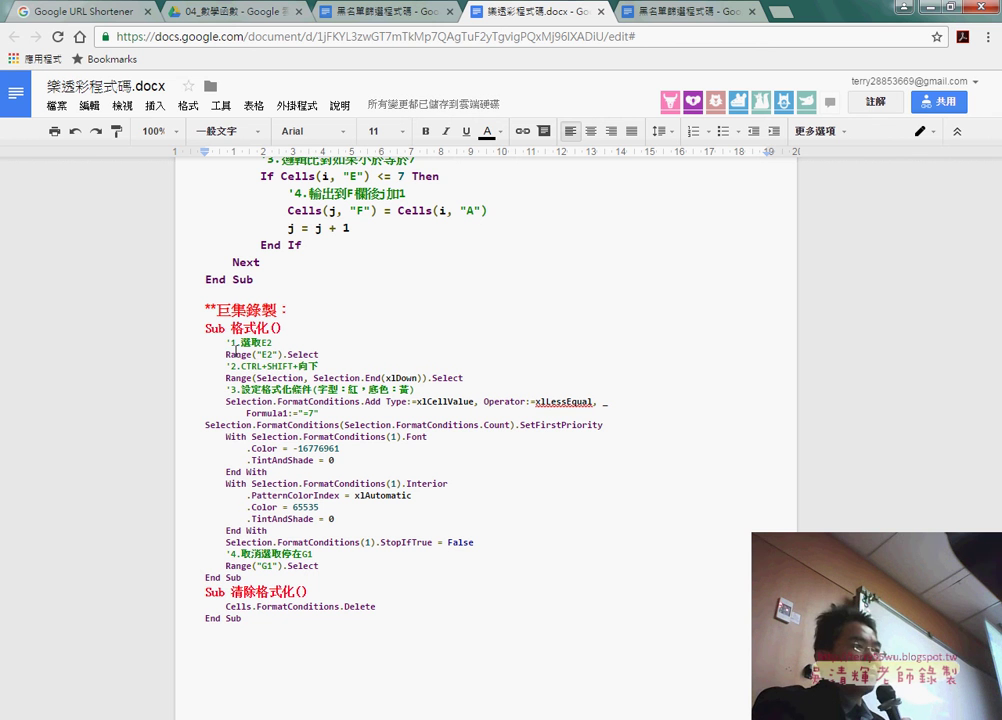
click(207, 310)
text(**)
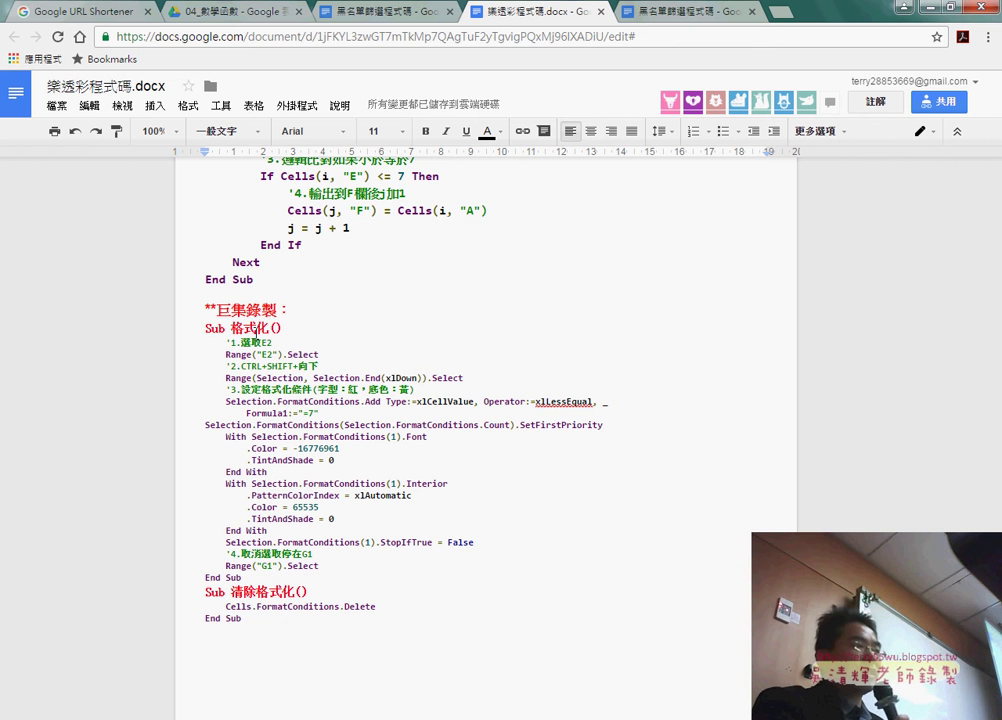
click(257, 342)
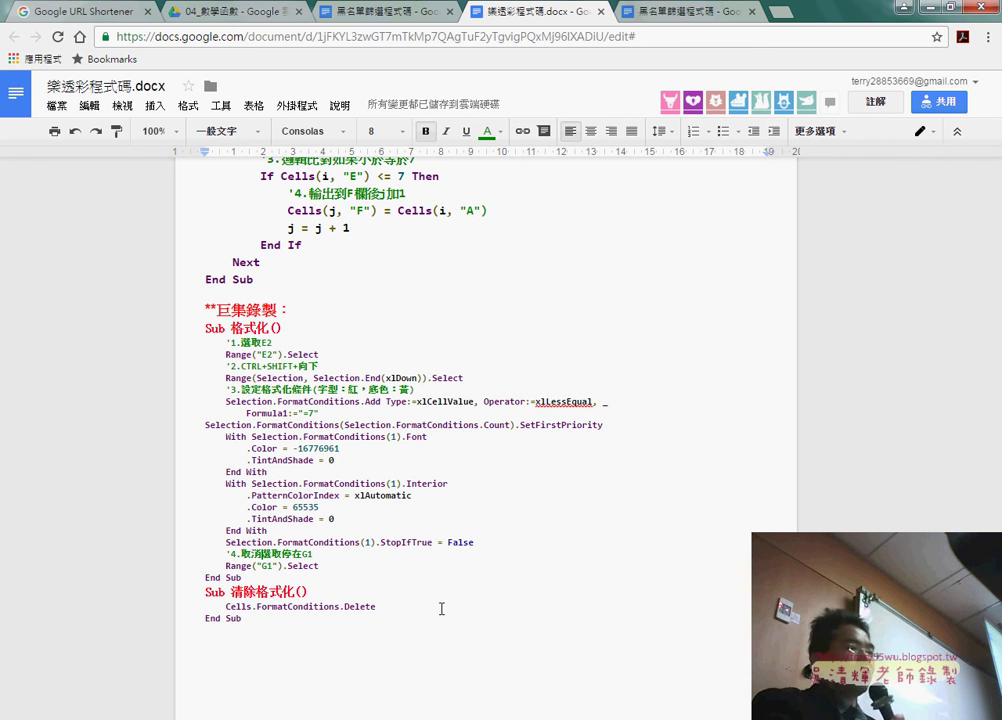
click(390, 605)
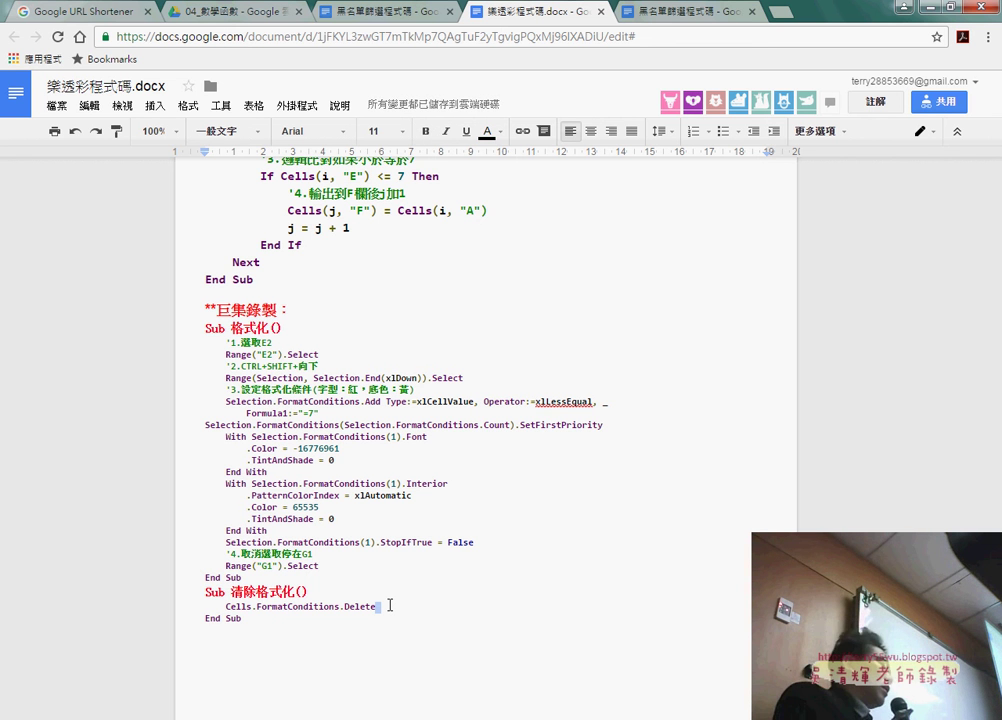